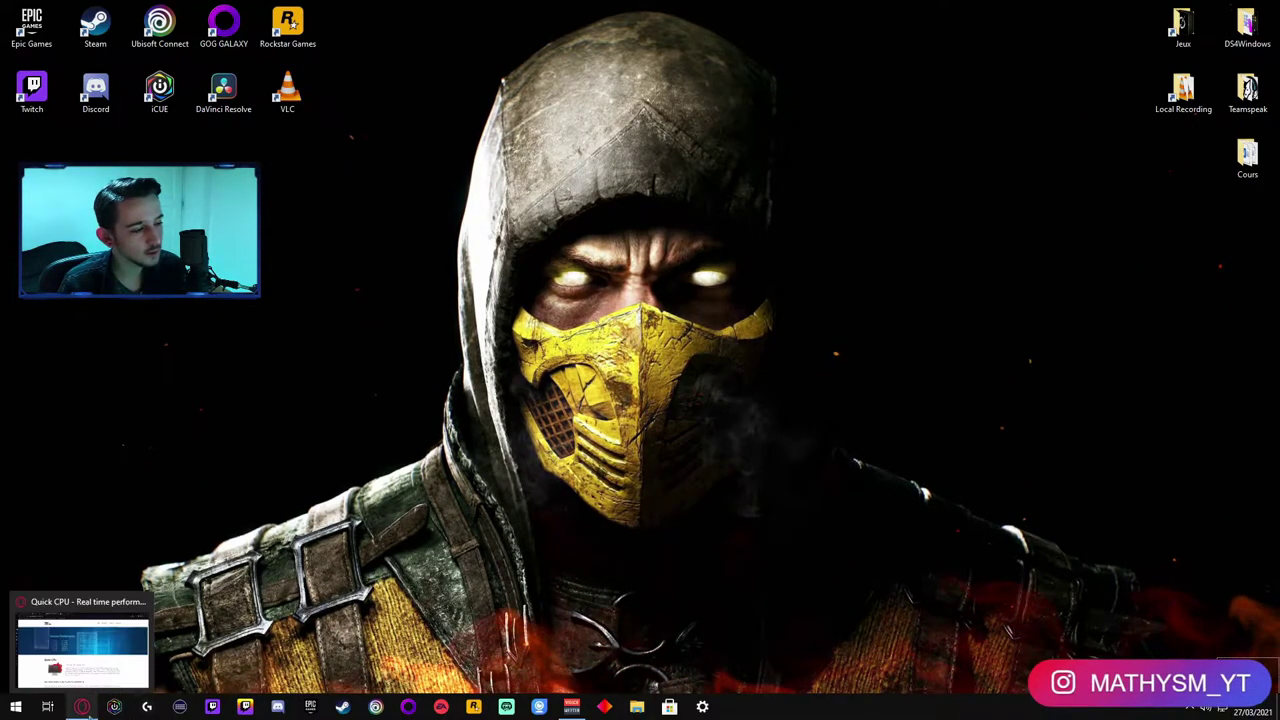
Download the x64 version of Quick CPU from its coderbag.com product page in the open browser
left_click(84, 708)
scroll(280, 380, "down", 1)
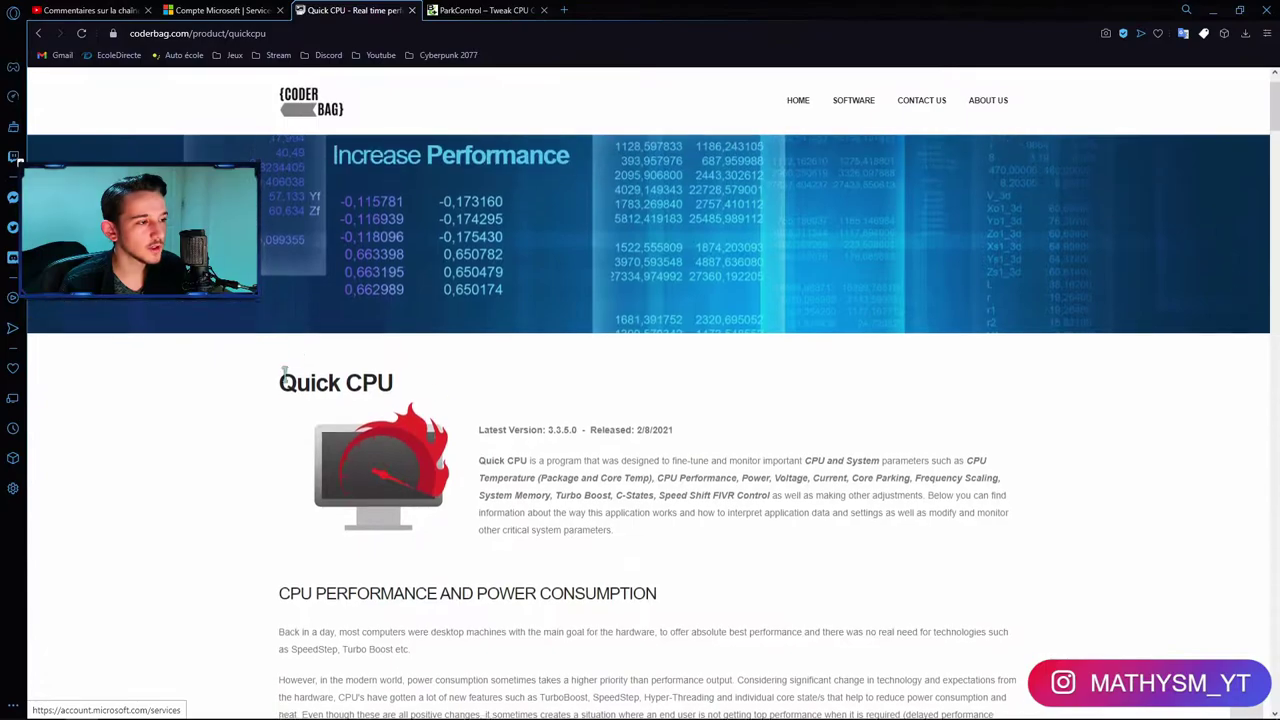
left_click(677, 366)
scroll(677, 366, "down", 15)
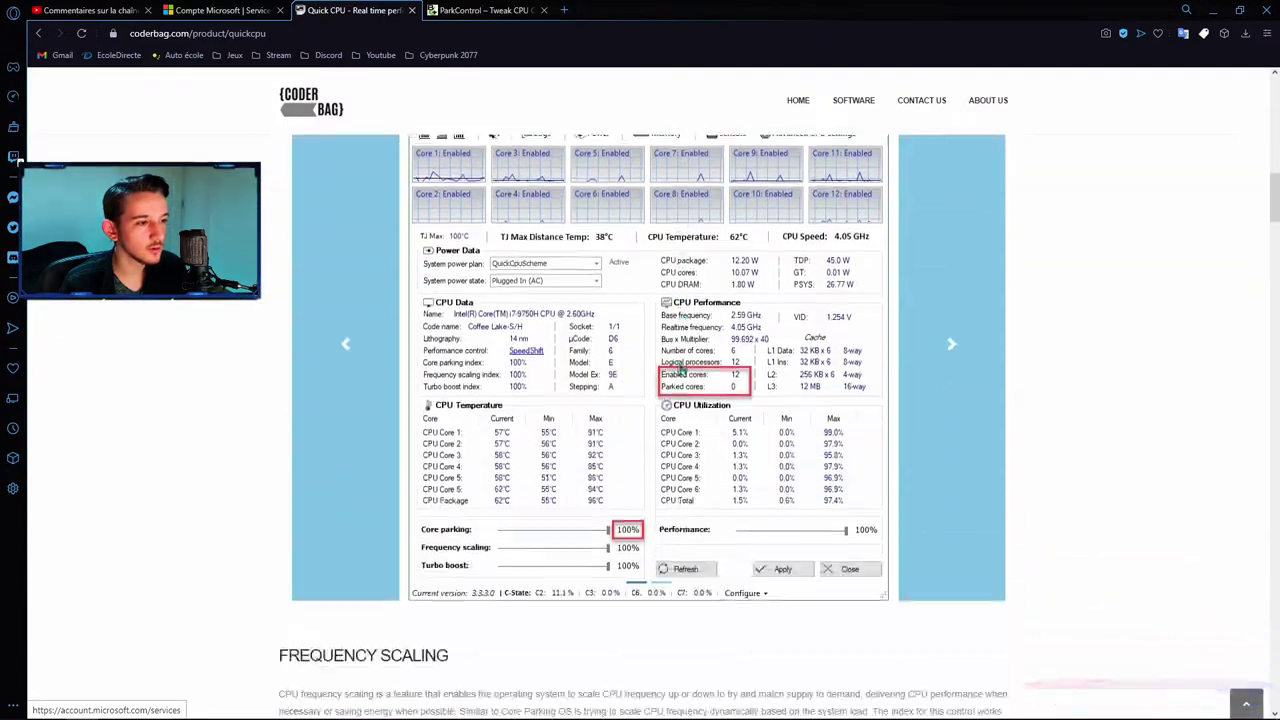
scroll(678, 366, "down", 20)
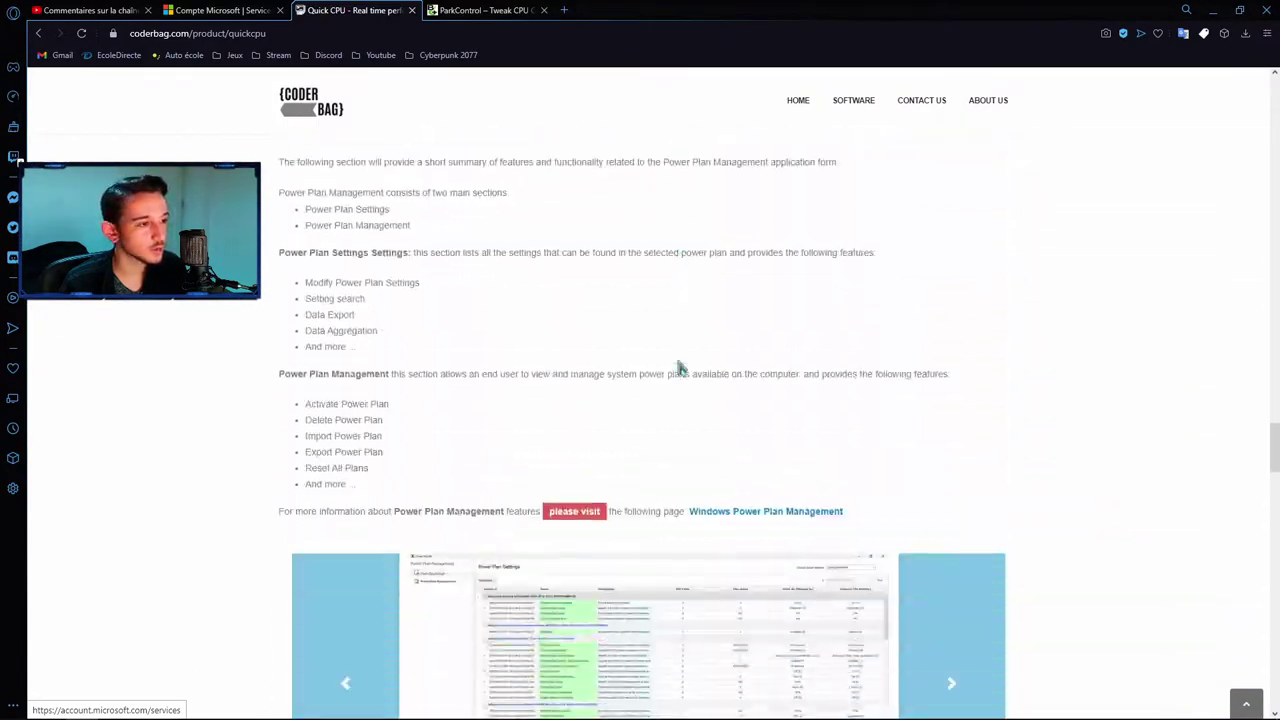
scroll(678, 368, "down", 5)
scroll(677, 366, "up", 5)
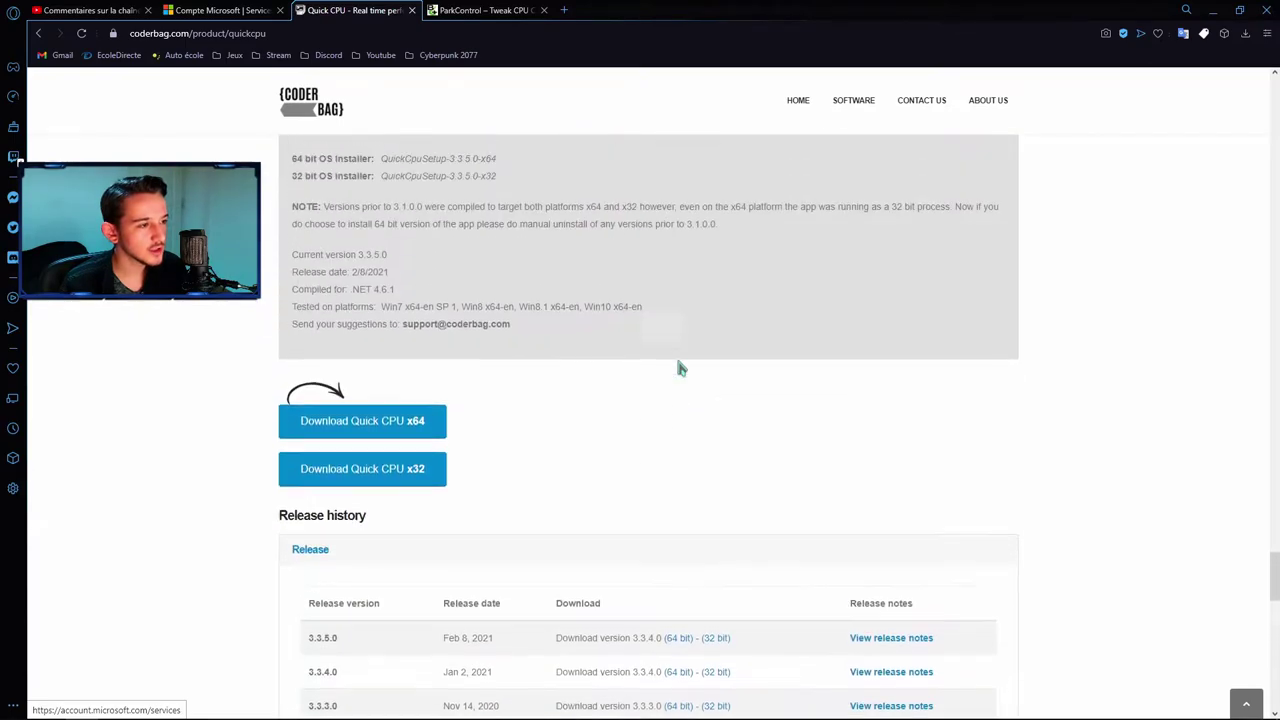
scroll(337, 560, "down", 1)
left_click(366, 534)
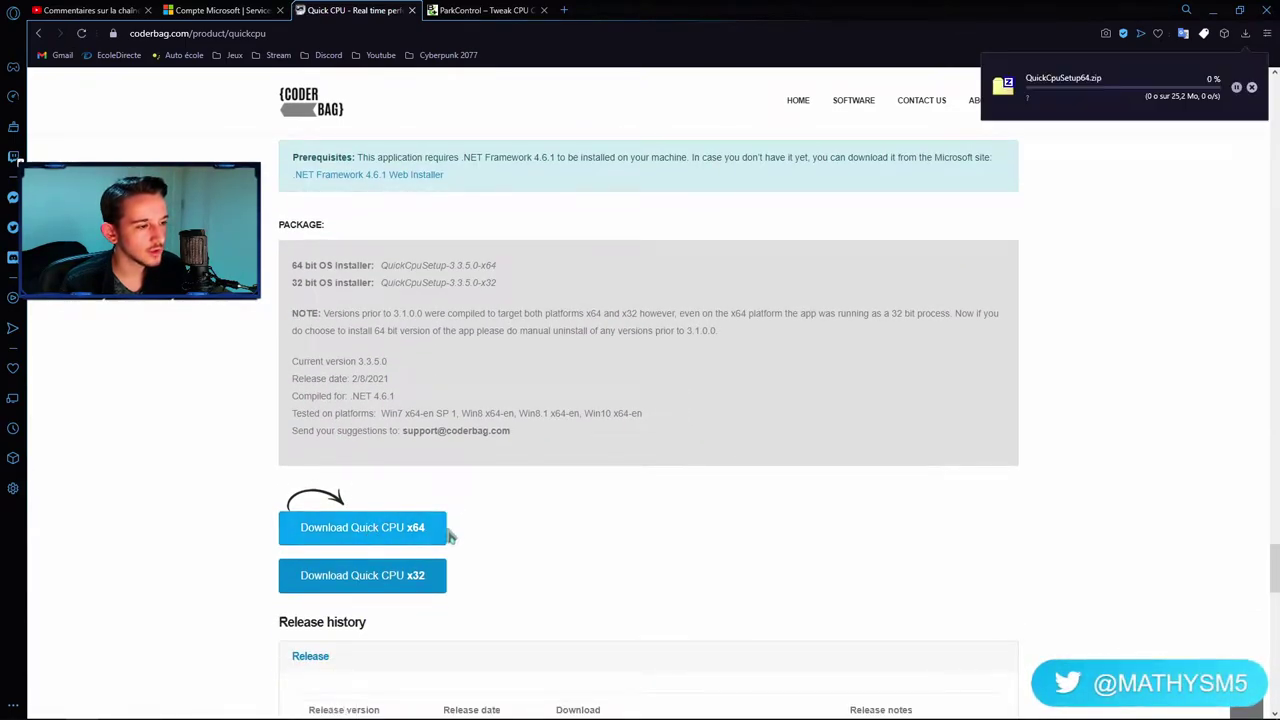
Download the ParkControl installer from the Bitsum page, saving it to the Bureau folder, and minimize the browser
left_click(483, 10)
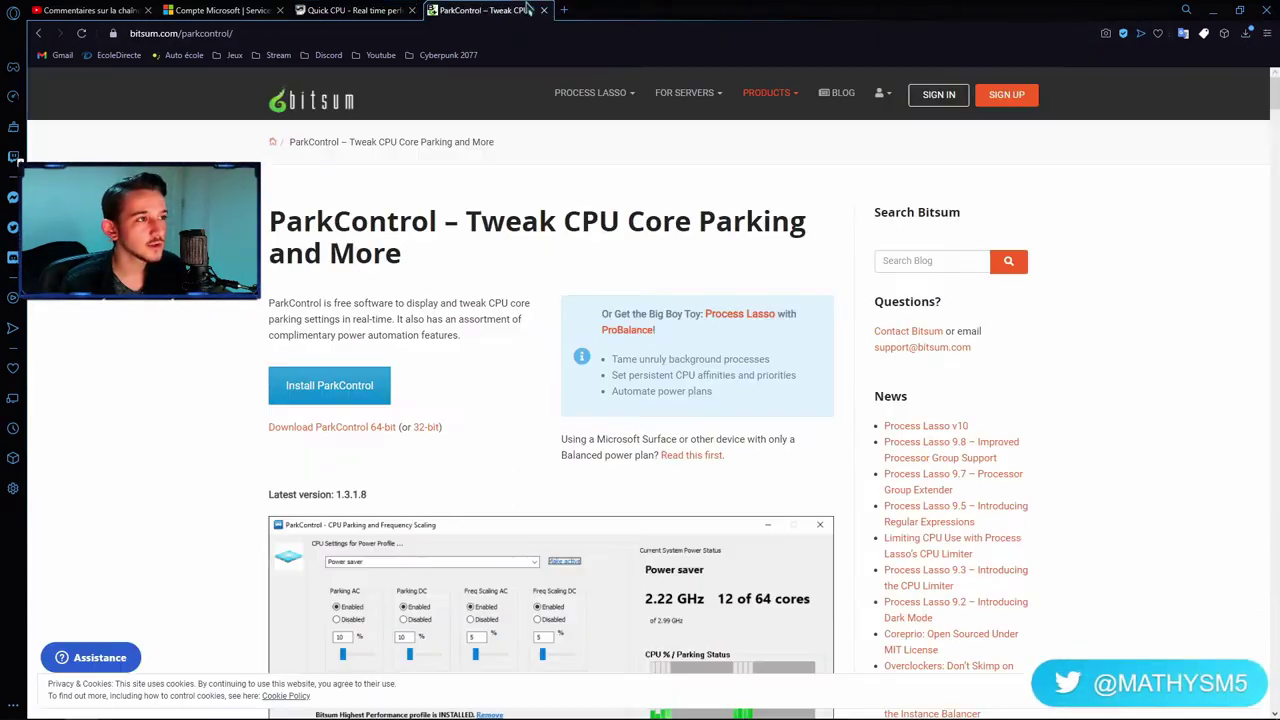
left_click_drag(322, 225, 456, 262)
left_click(354, 390)
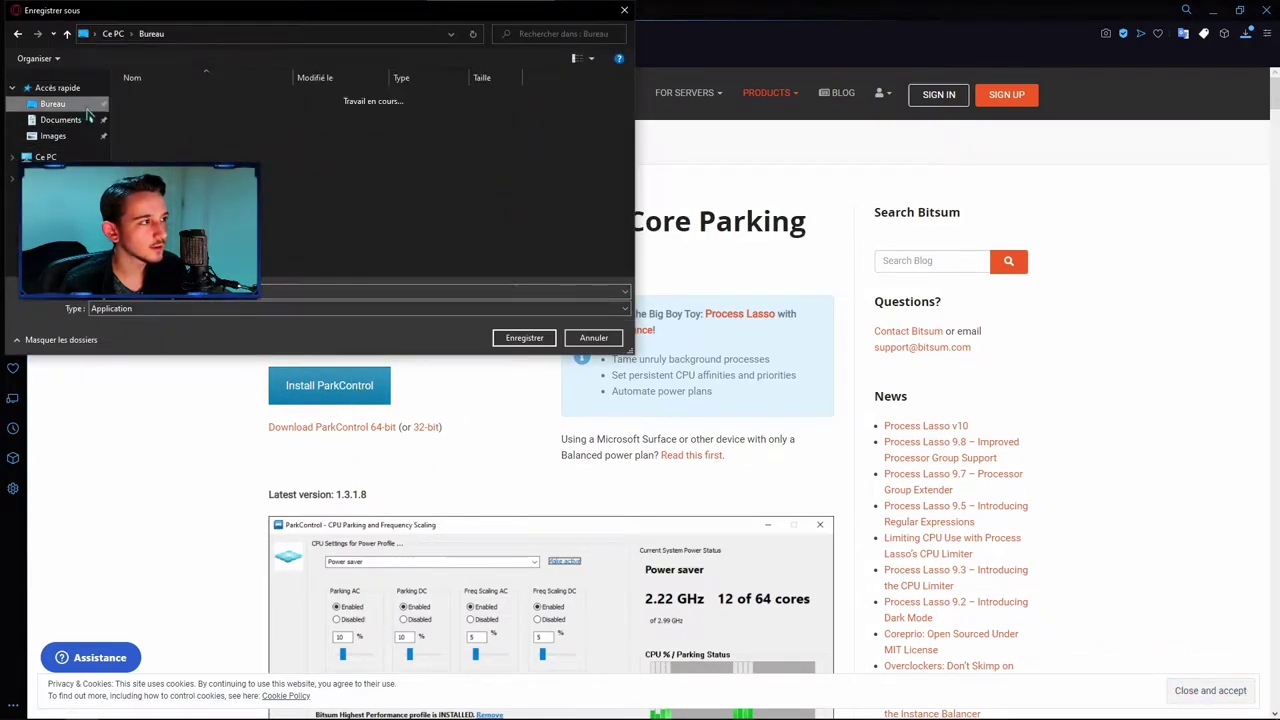
left_click(522, 338)
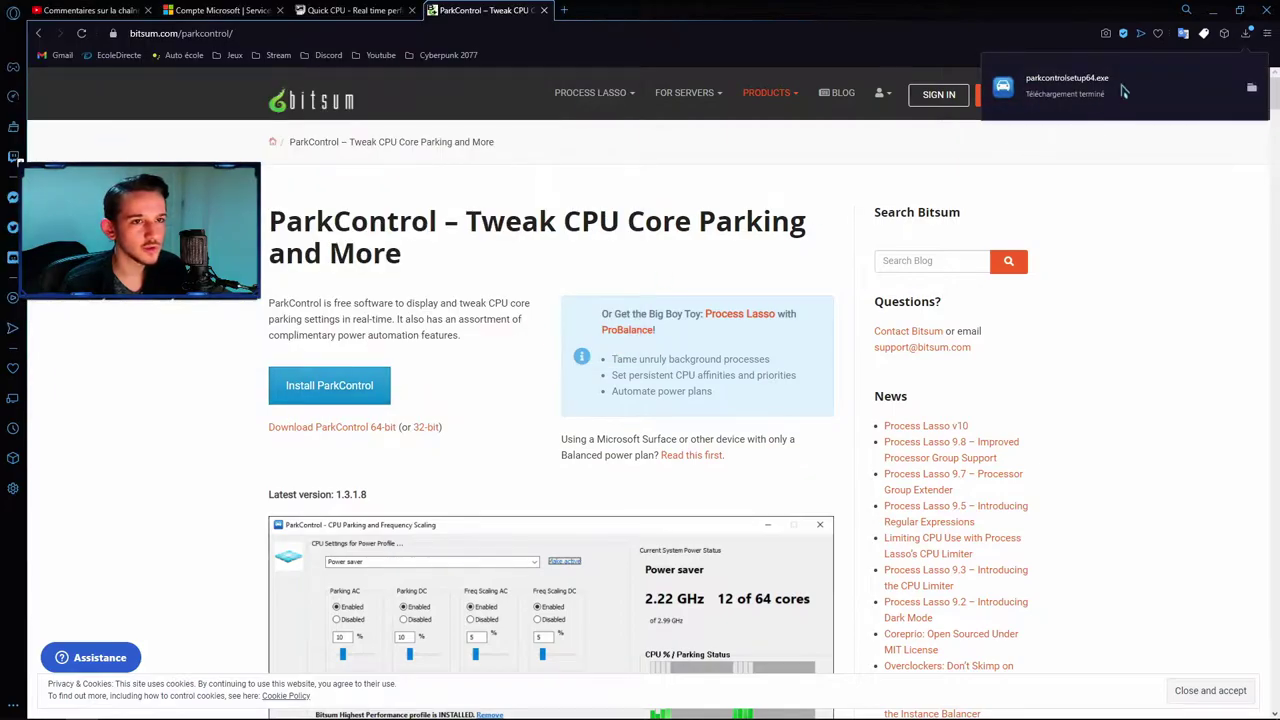
left_click(1217, 12)
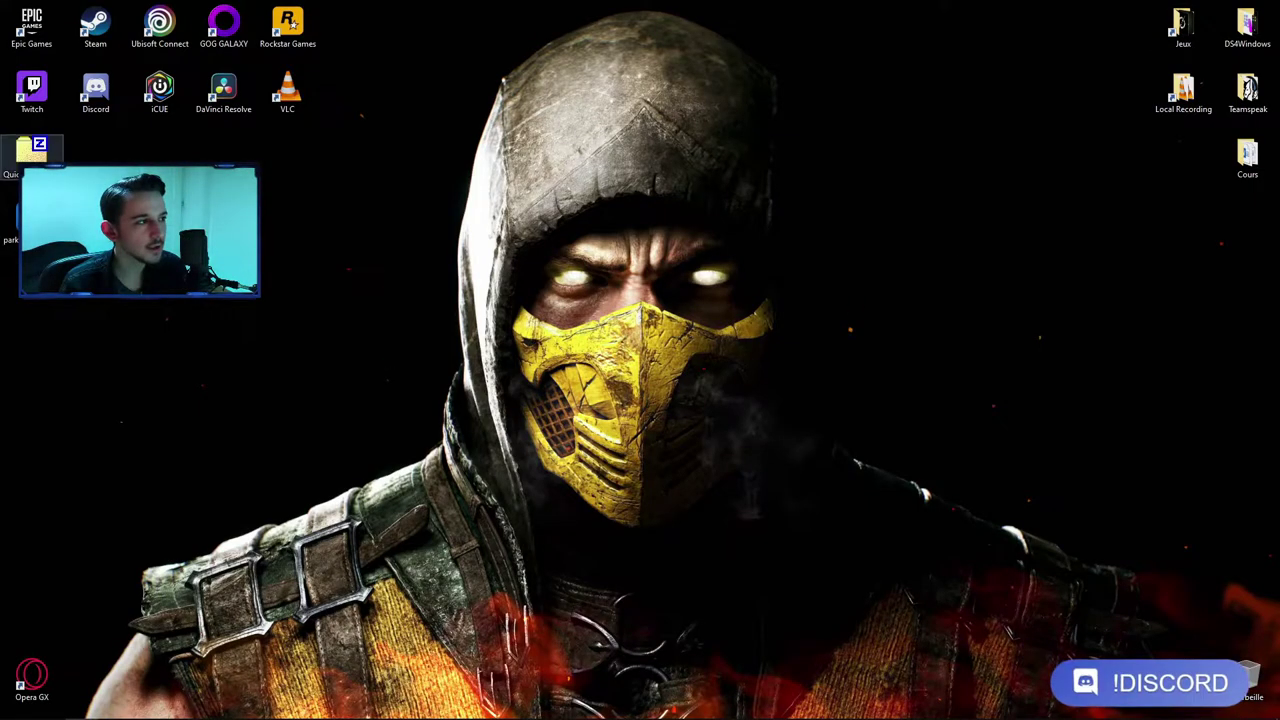
Gather the two downloads in the middle of the desktop and extract the QuickCpuSetup archive
left_click_drag(32, 220, 675, 225)
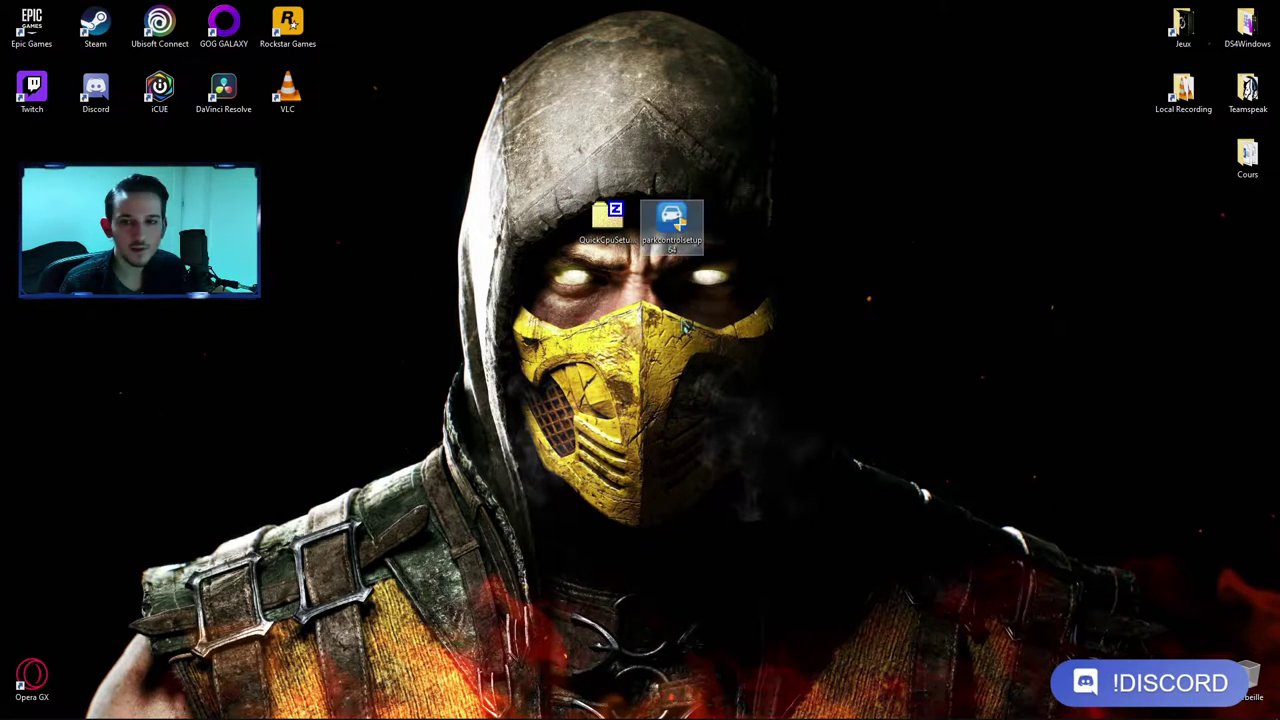
right_click(607, 222)
mouse_move(560, 249)
left_click(681, 310)
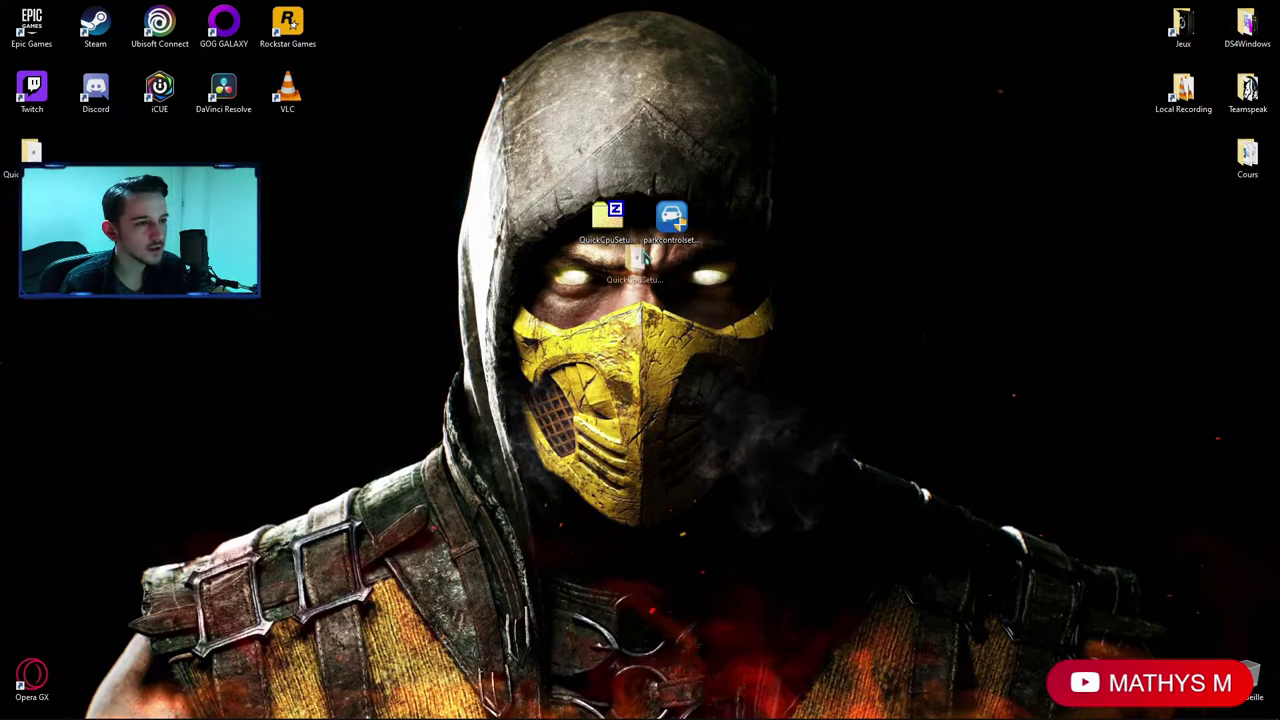
left_click_drag(504, 147, 551, 154)
left_click(790, 374)
left_click(522, 283)
Delete the QuickCpuSetup zip archive and put the extracted folder in its place beside the ParkControl installer
left_click_drag(598, 228, 1252, 684)
left_click(1130, 597)
left_click(690, 423)
left_click_drag(610, 290, 608, 225)
left_click_drag(866, 395, 776, 342)
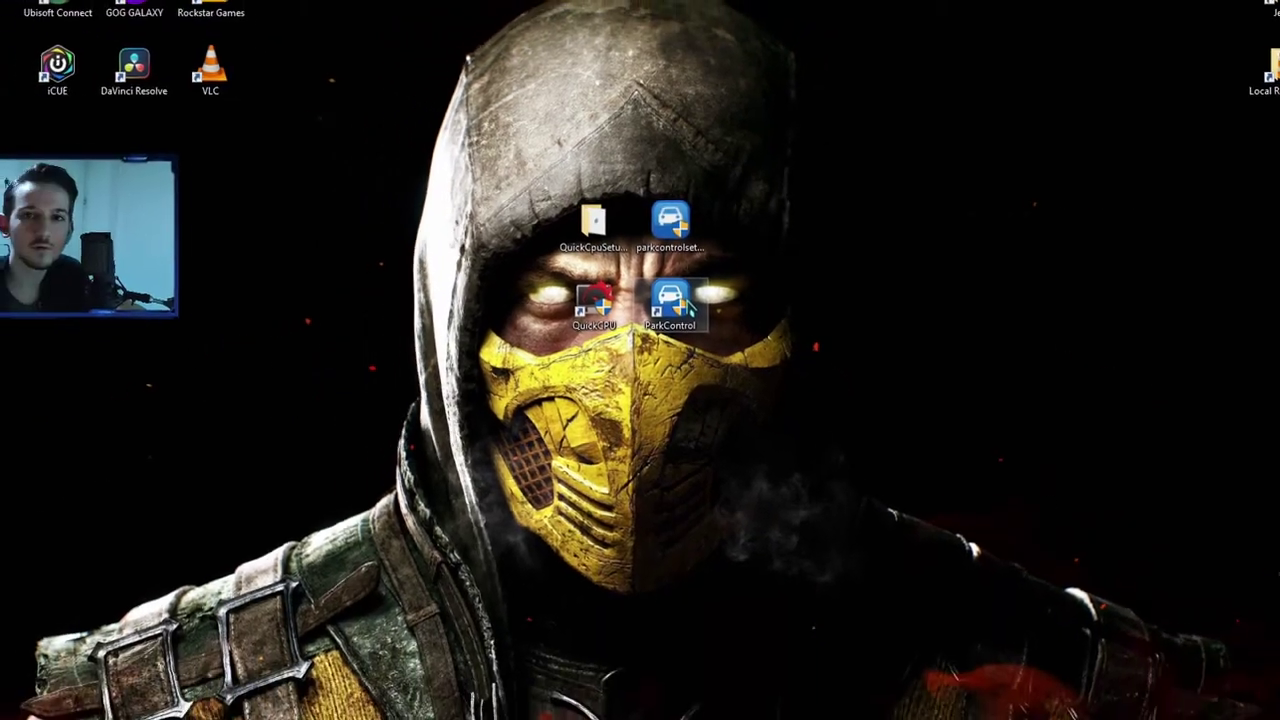
Open ParkControl and apply Parking AC set to Désactivé for the QuickCpuScheme power profile
double_click(685, 302)
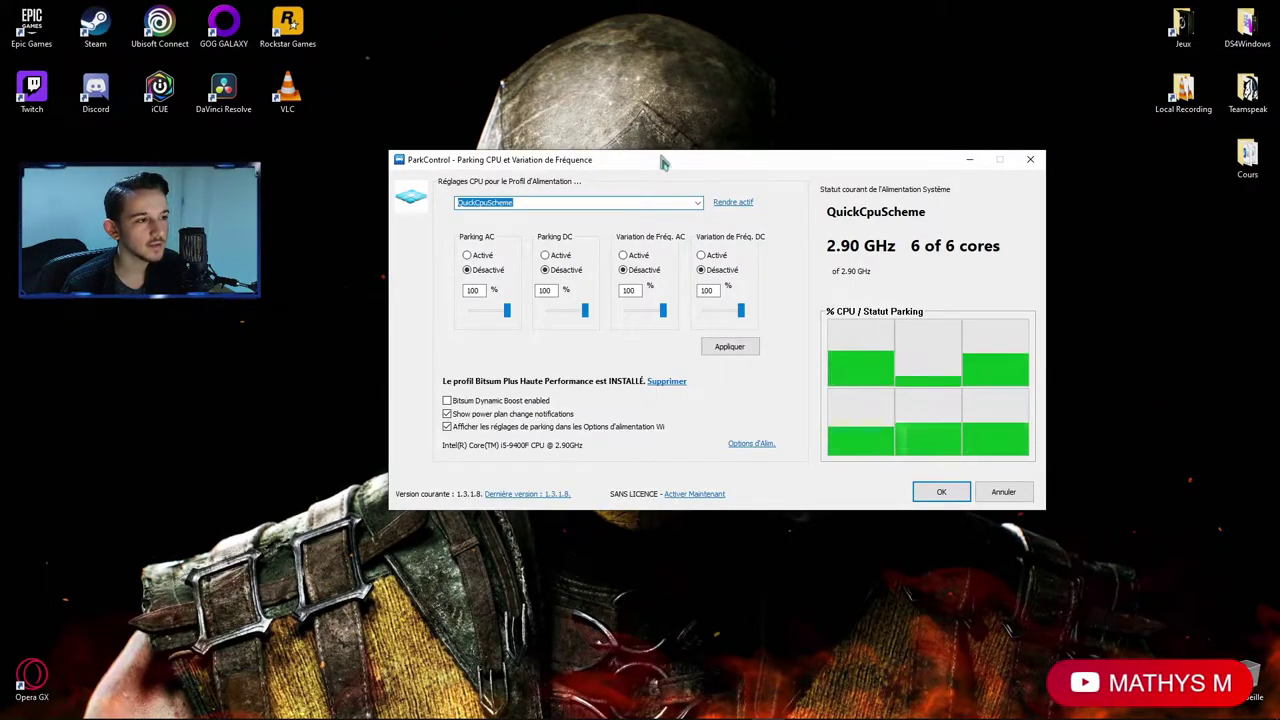
left_click(479, 279)
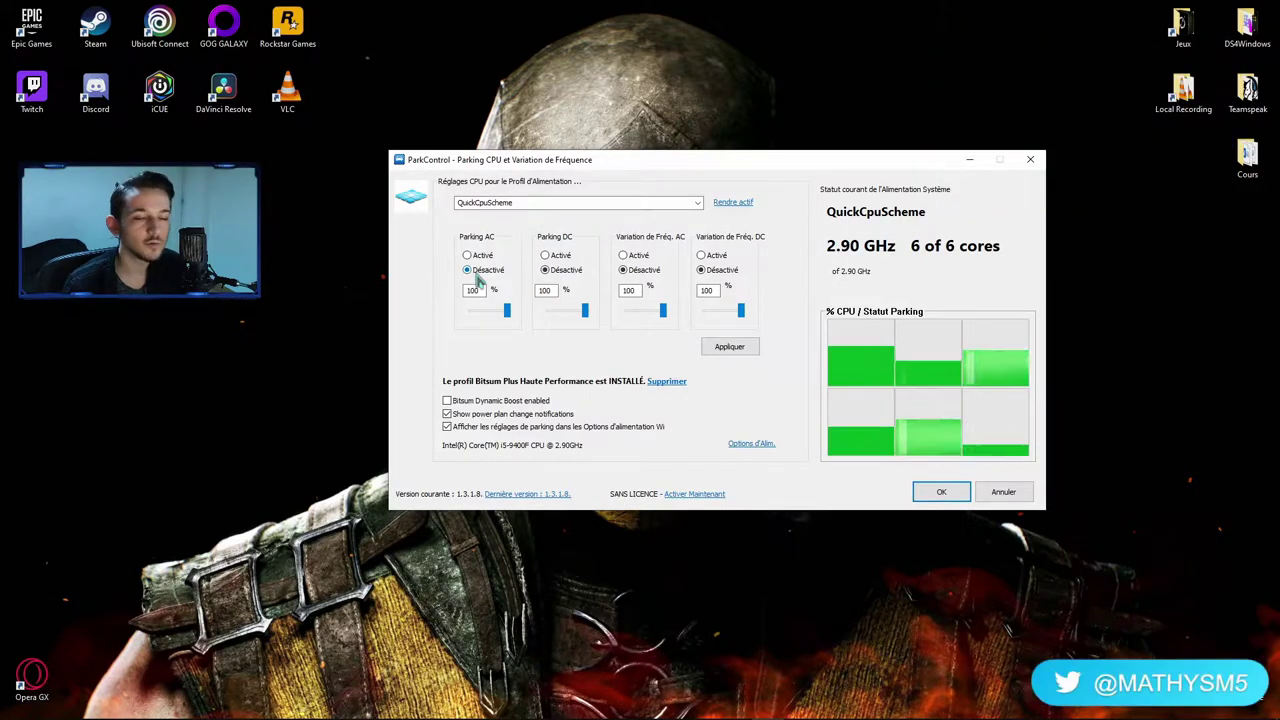
left_click(738, 345)
left_click(789, 357)
left_click_drag(738, 168, 780, 166)
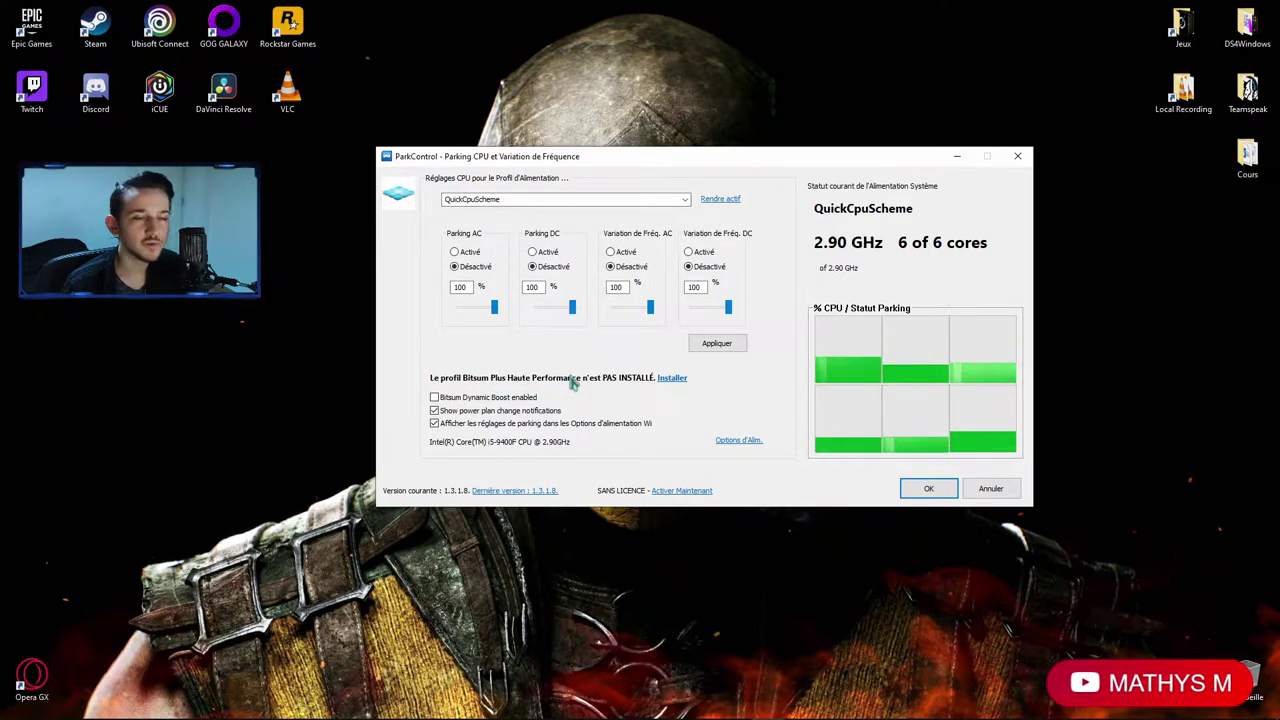
Install the Bitsum Highest Performance profile and make it active, with power plan change notifications turned off
left_click(674, 379)
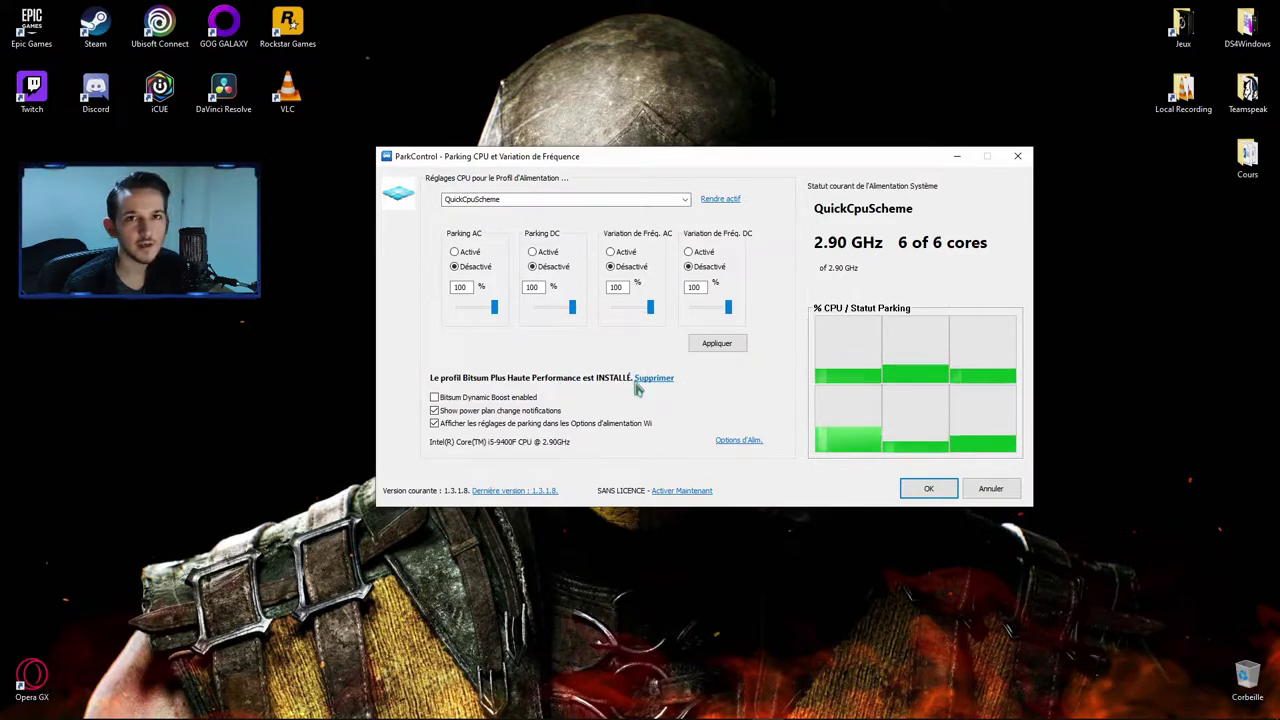
left_click(685, 200)
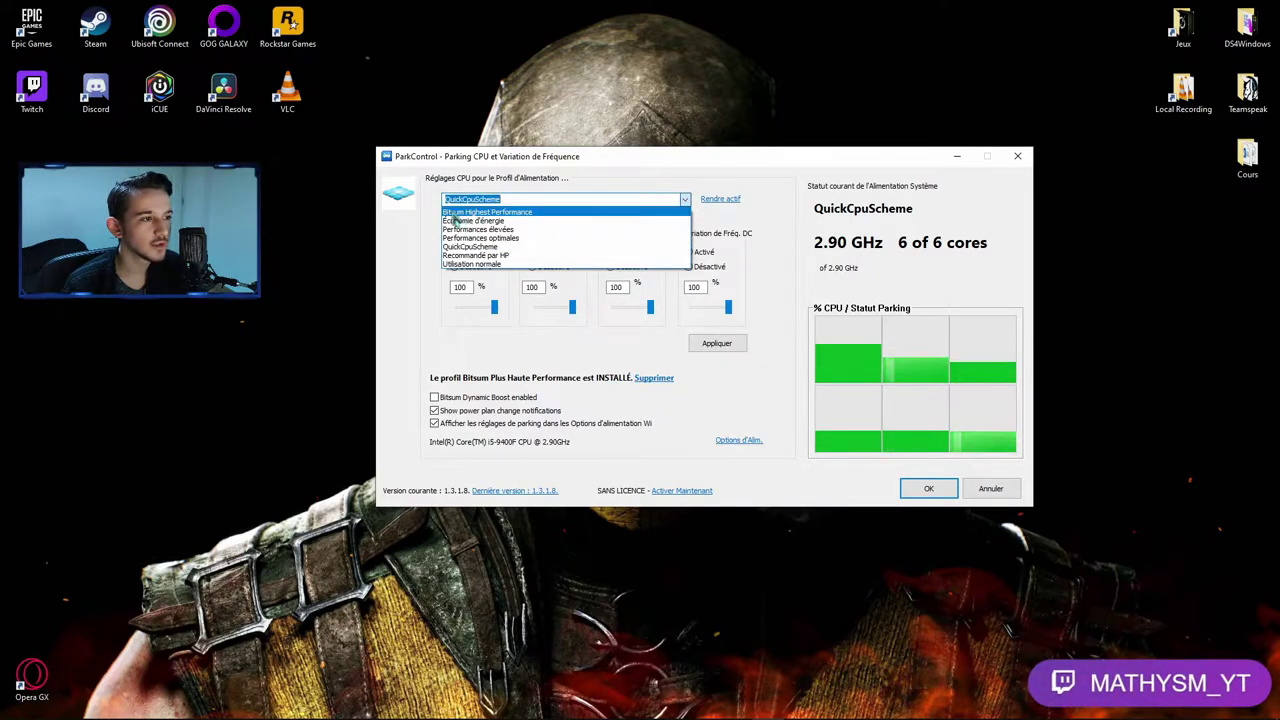
left_click(548, 213)
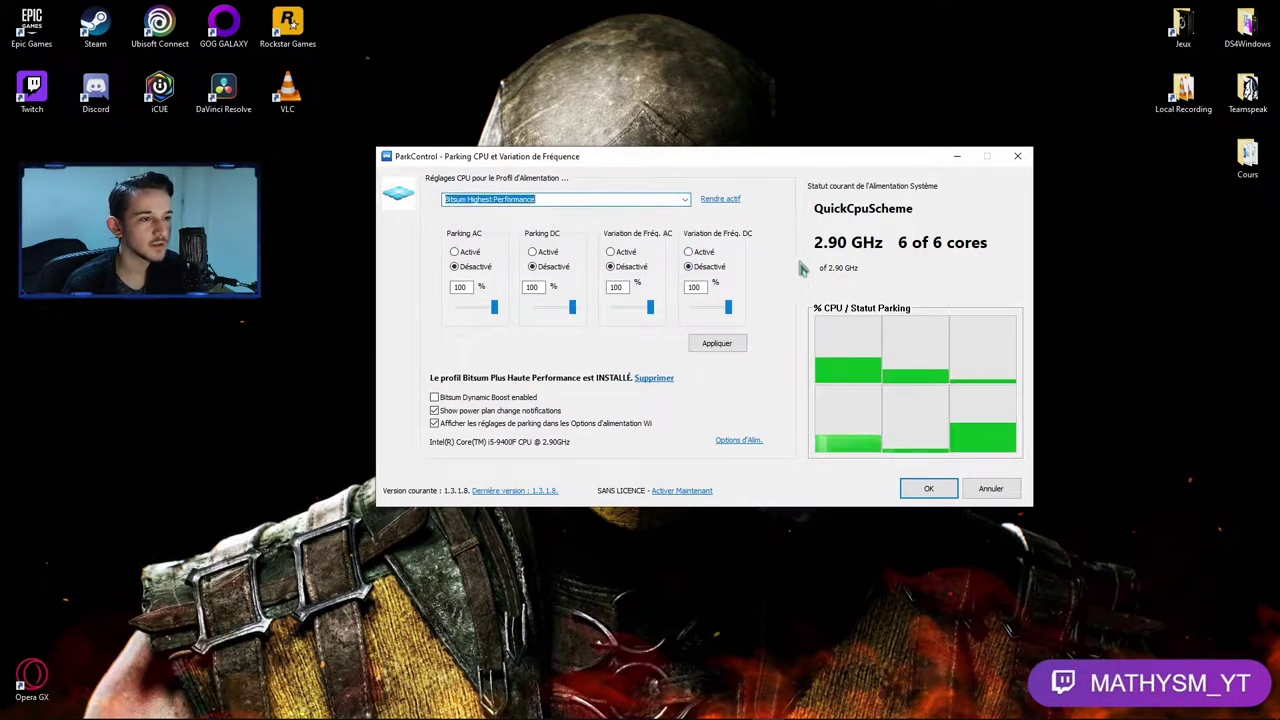
left_click(718, 200)
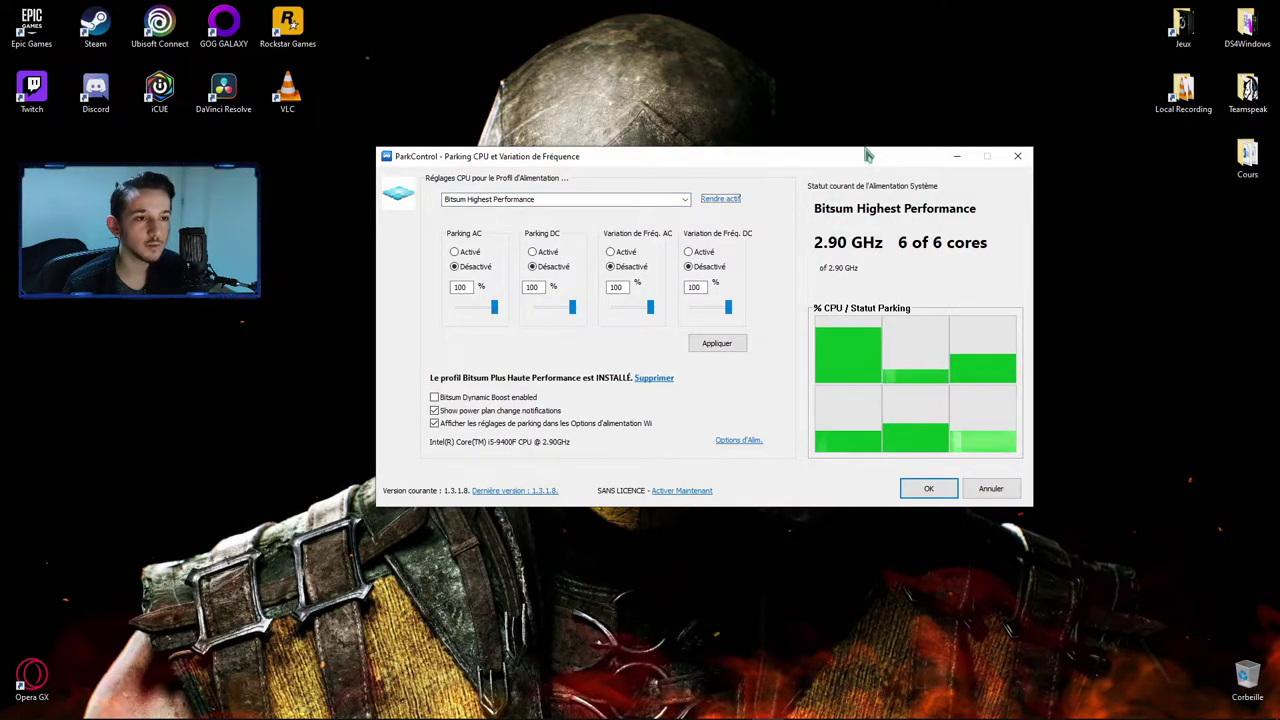
left_click_drag(863, 158, 848, 155)
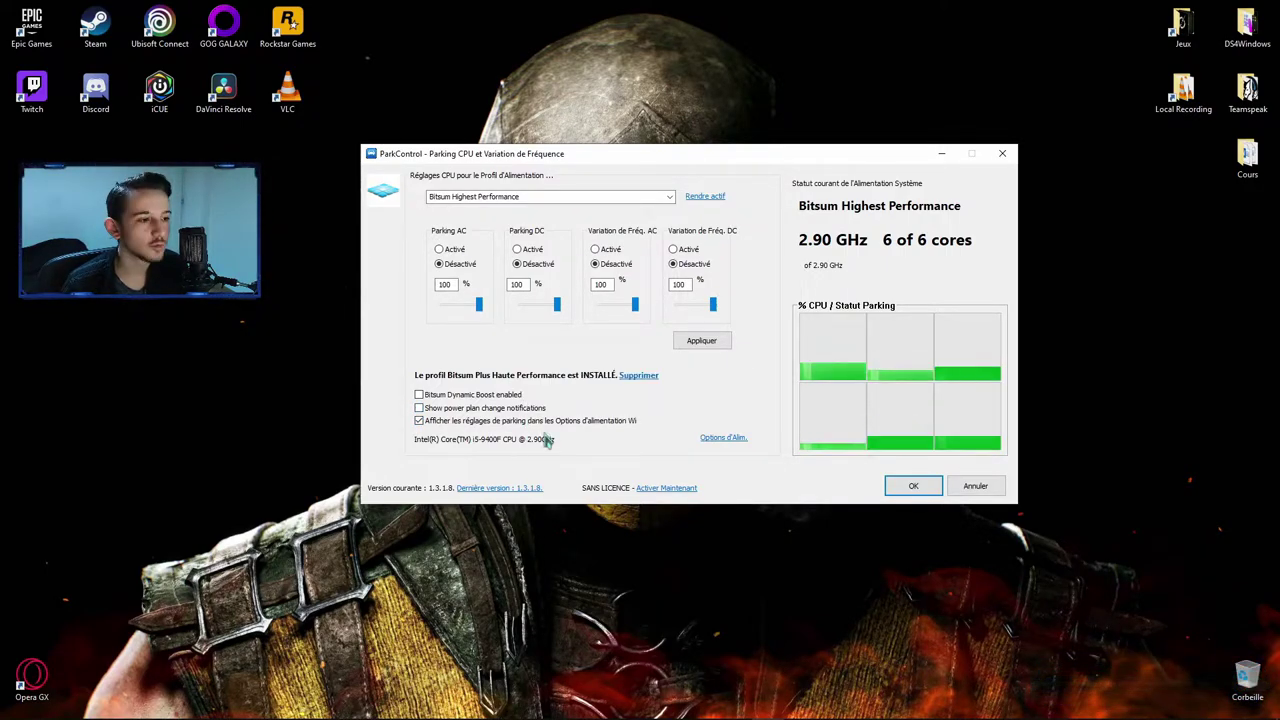
In the Windows power options, set Éteindre l'écran to Jamais for the Bitsum Highest Performance plan
left_click(718, 441)
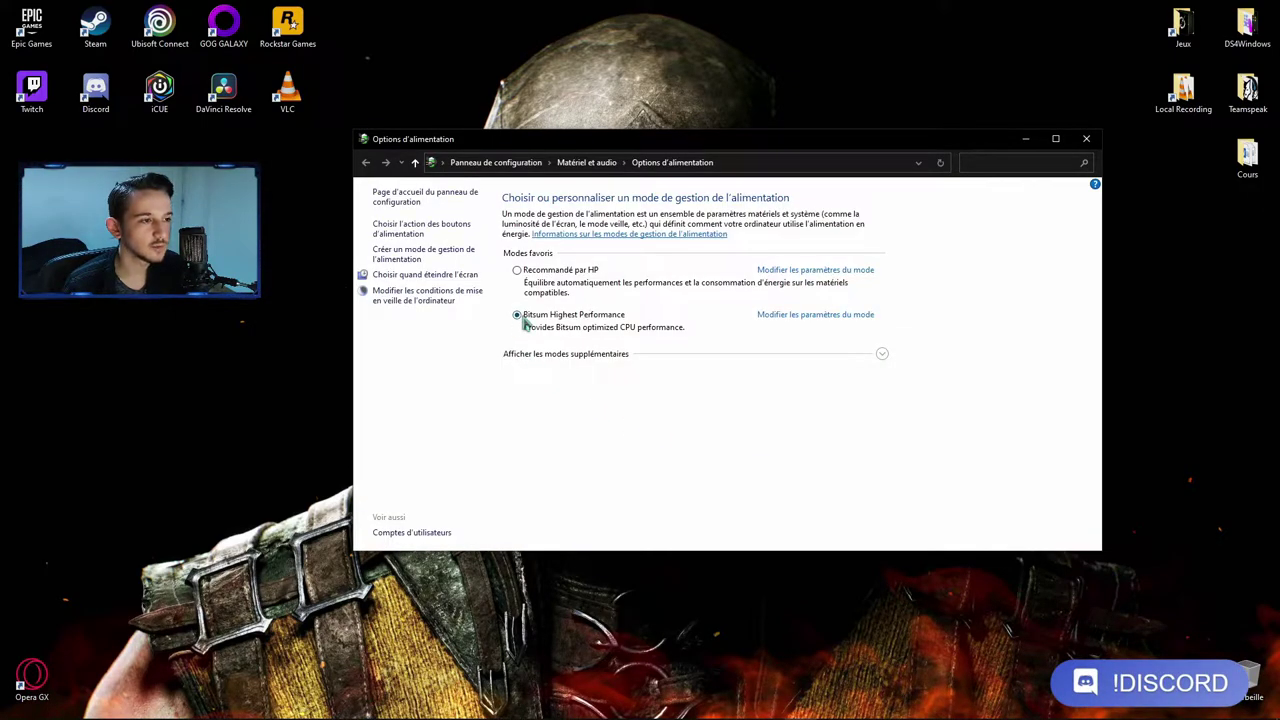
left_click(797, 316)
left_click(687, 253)
left_click(693, 414)
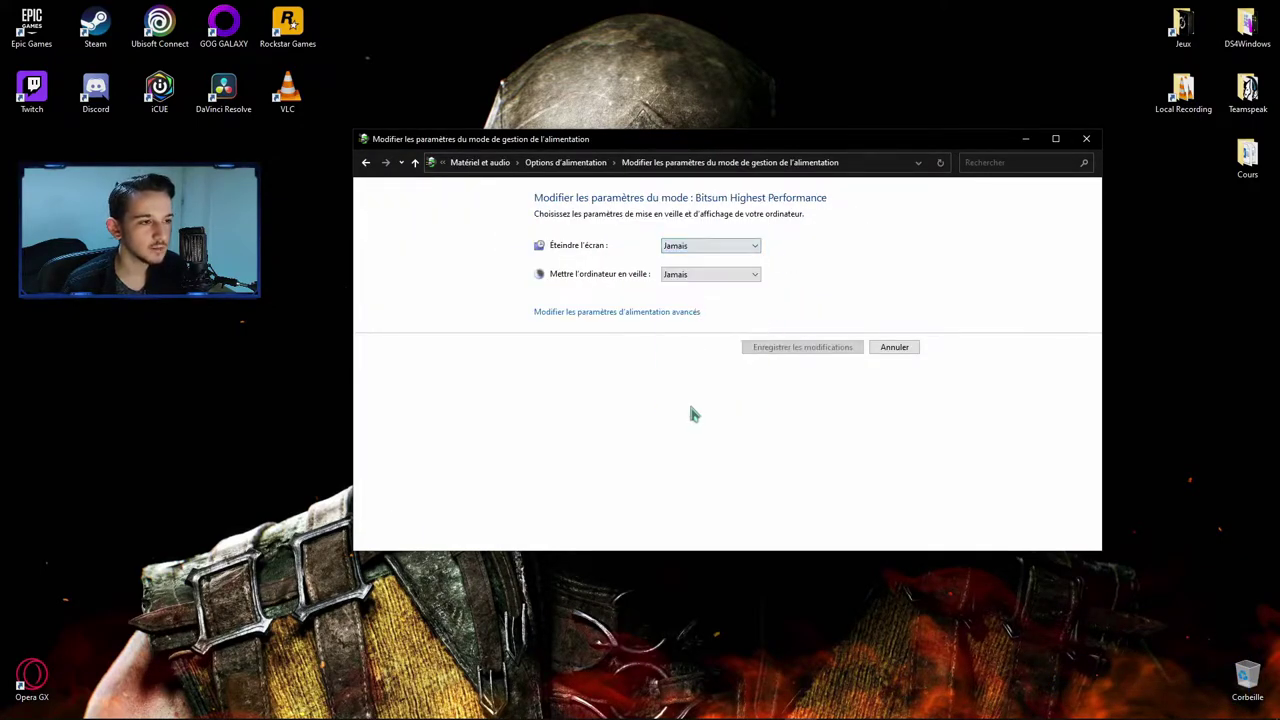
In the plan's advanced power settings, set Éteindre l'affichage après to 0 minutes
left_click(617, 318)
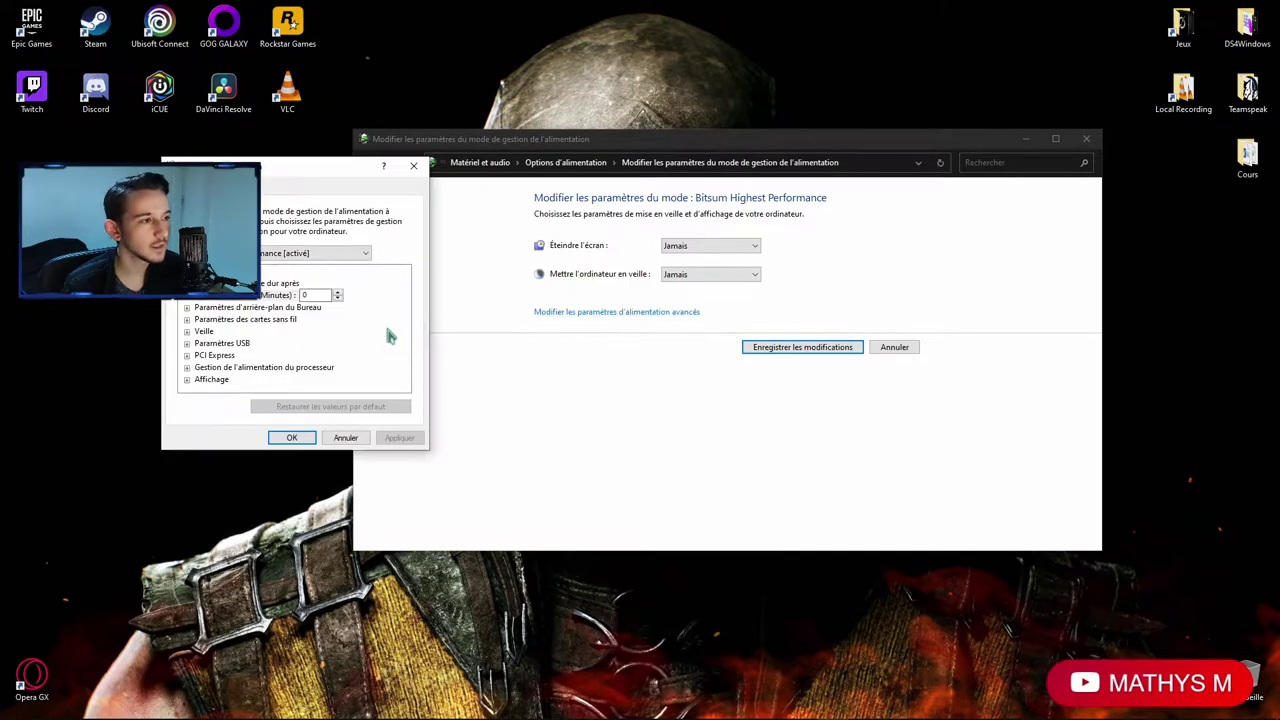
left_click_drag(270, 173, 384, 160)
left_click(300, 367)
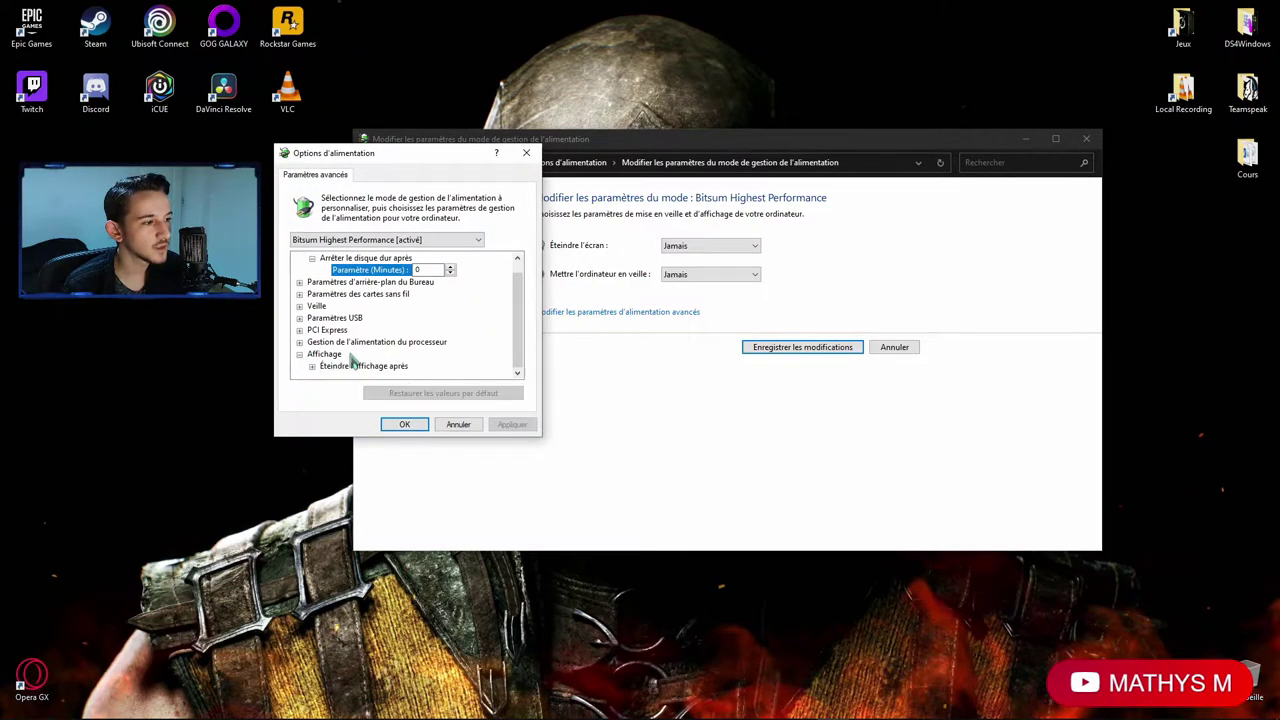
left_click(313, 367)
left_click(400, 366)
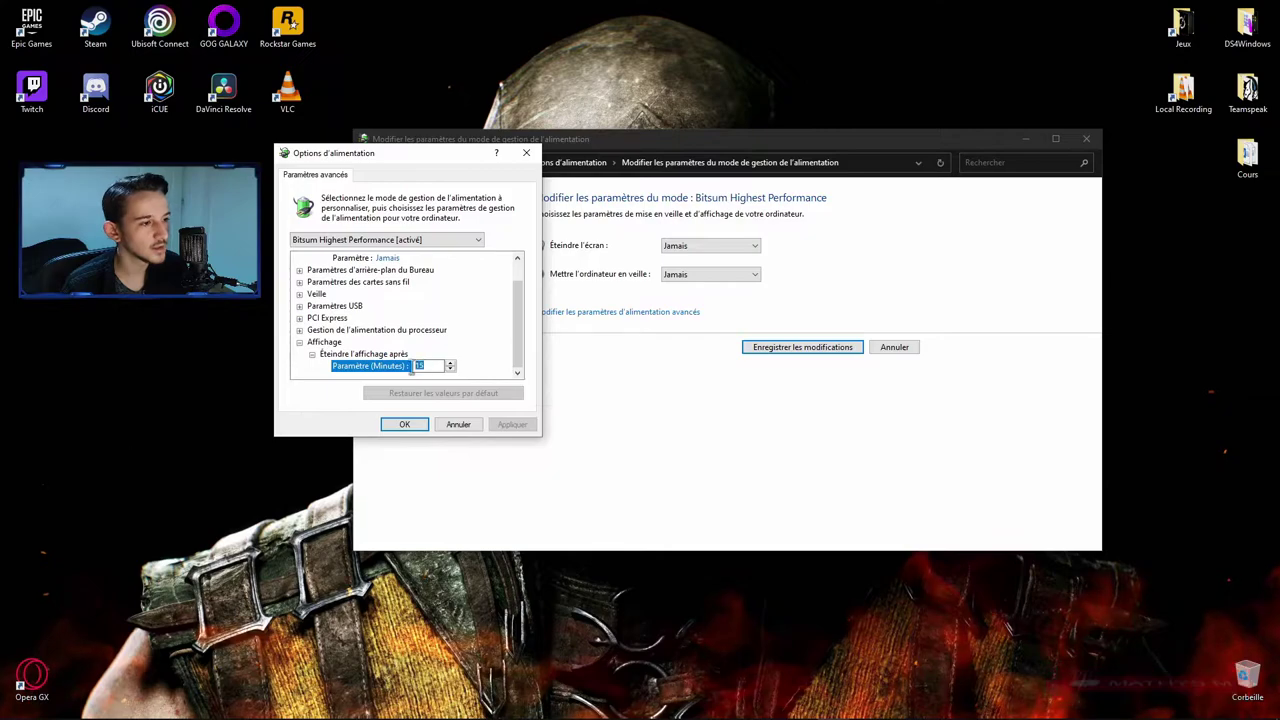
type("0")
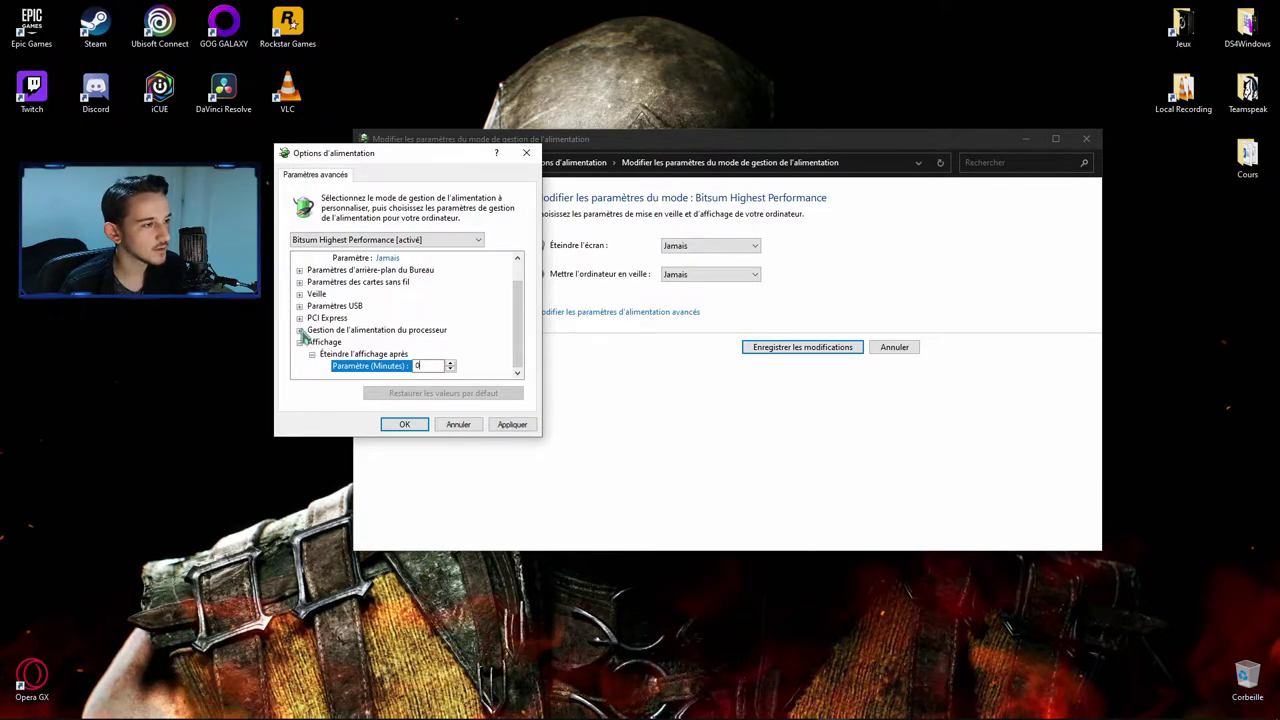
Examine the options under Gestion de l'alimentation du processeur in the advanced power settings
left_click(299, 330)
left_click(340, 282)
left_click(357, 306)
left_click(362, 330)
scroll(362, 340, "down", 2)
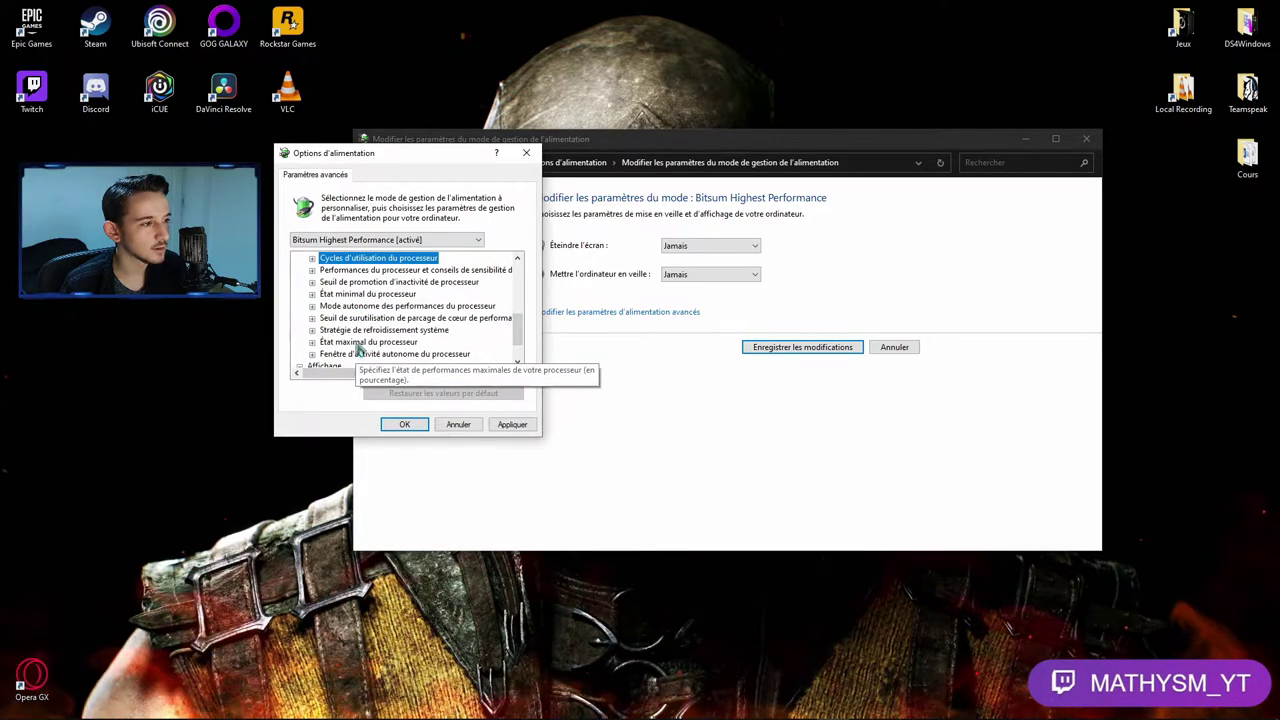
scroll(355, 348, "up", 3)
left_click(299, 330)
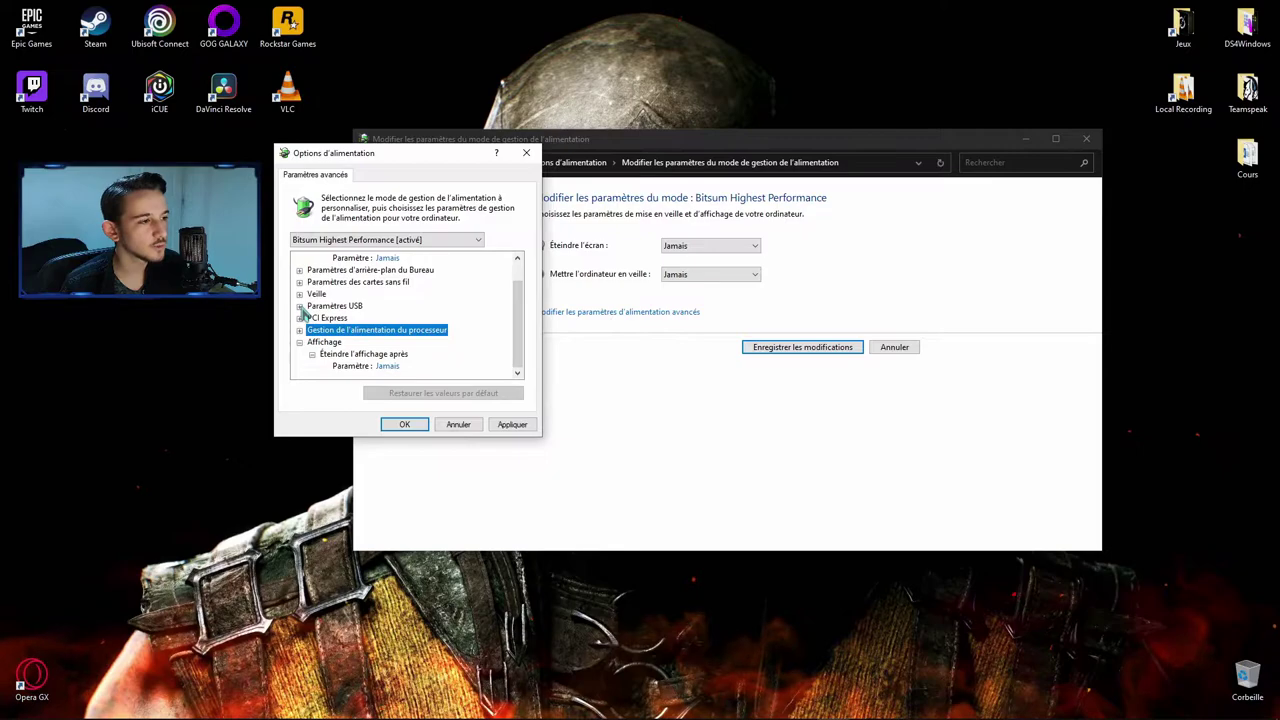
scroll(337, 325, "up", 1)
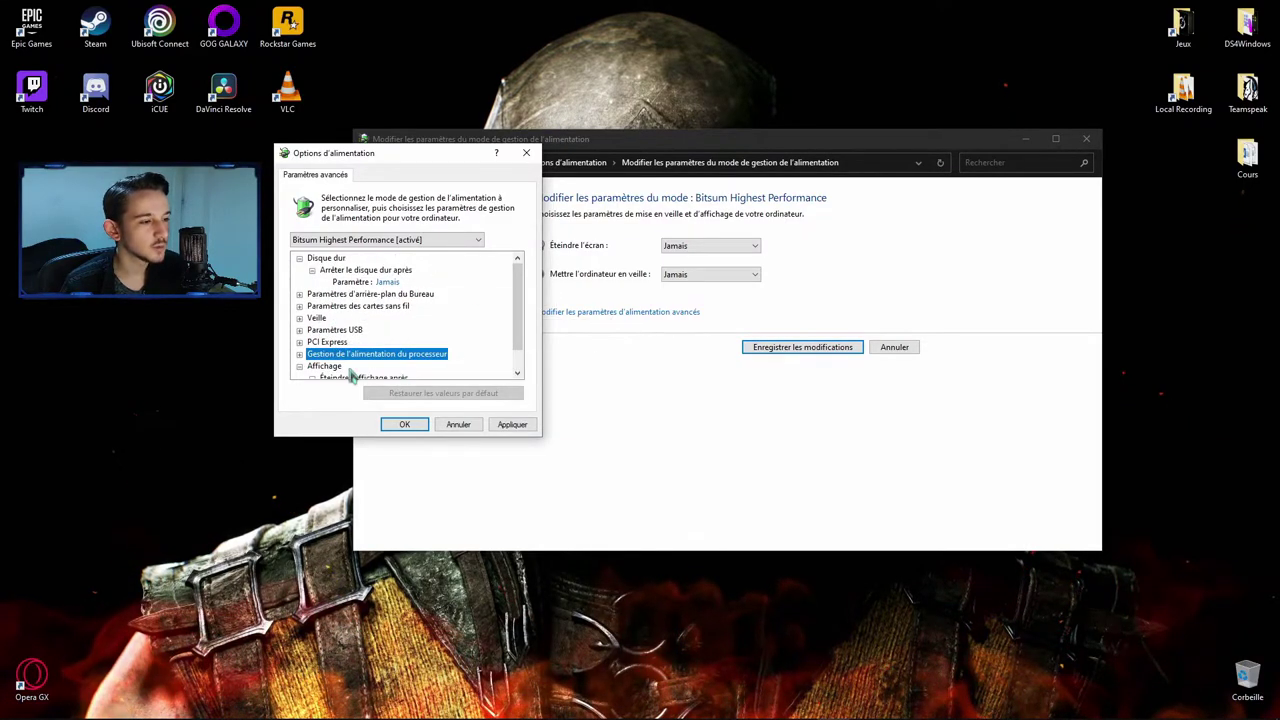
Confirm the advanced power settings, and close the power options and ParkControl windows
left_click(403, 425)
left_click(1086, 138)
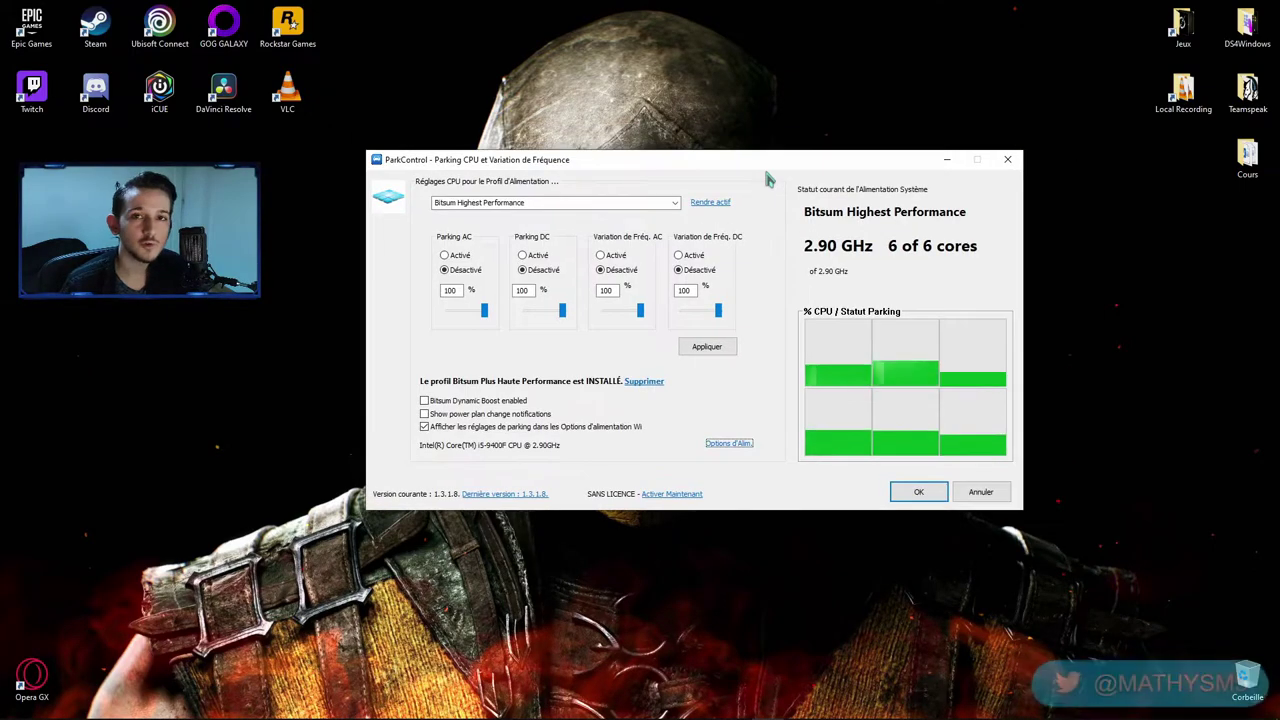
left_click(1007, 159)
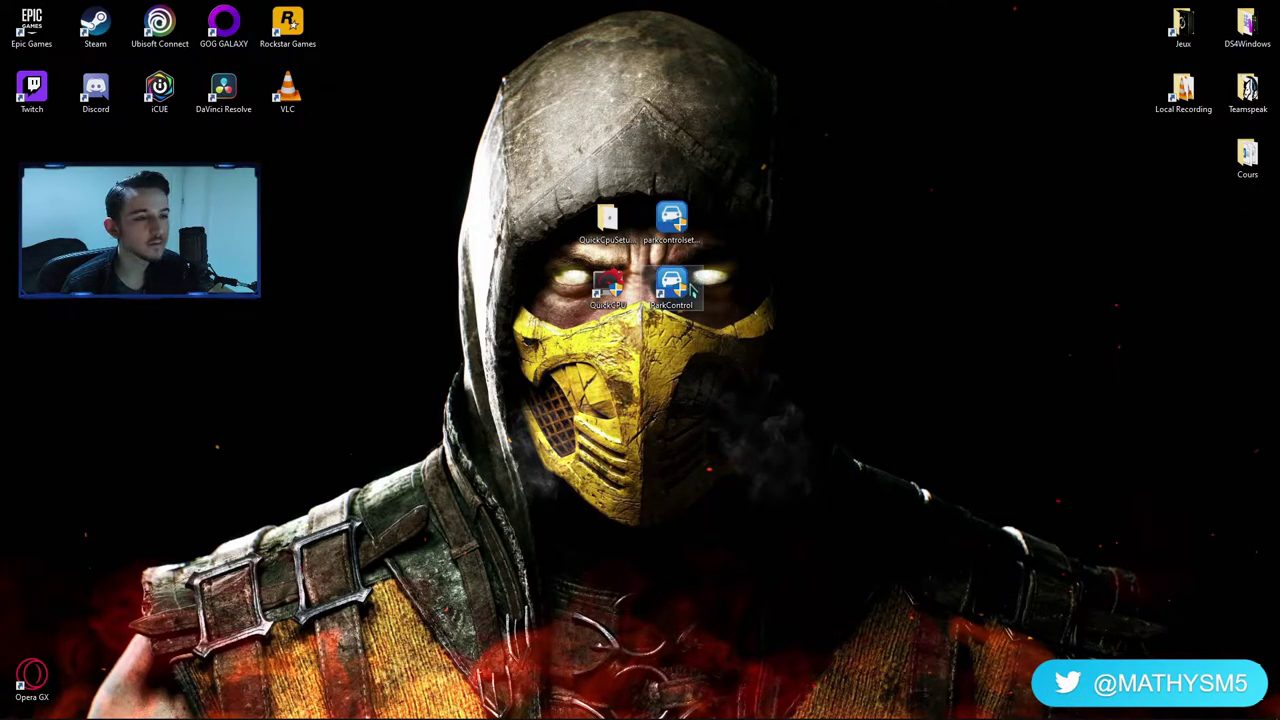
Open Quick CPU and apply core parking, frequency scaling, turbo boost and performance at 100%
left_click_drag(716, 333, 788, 178)
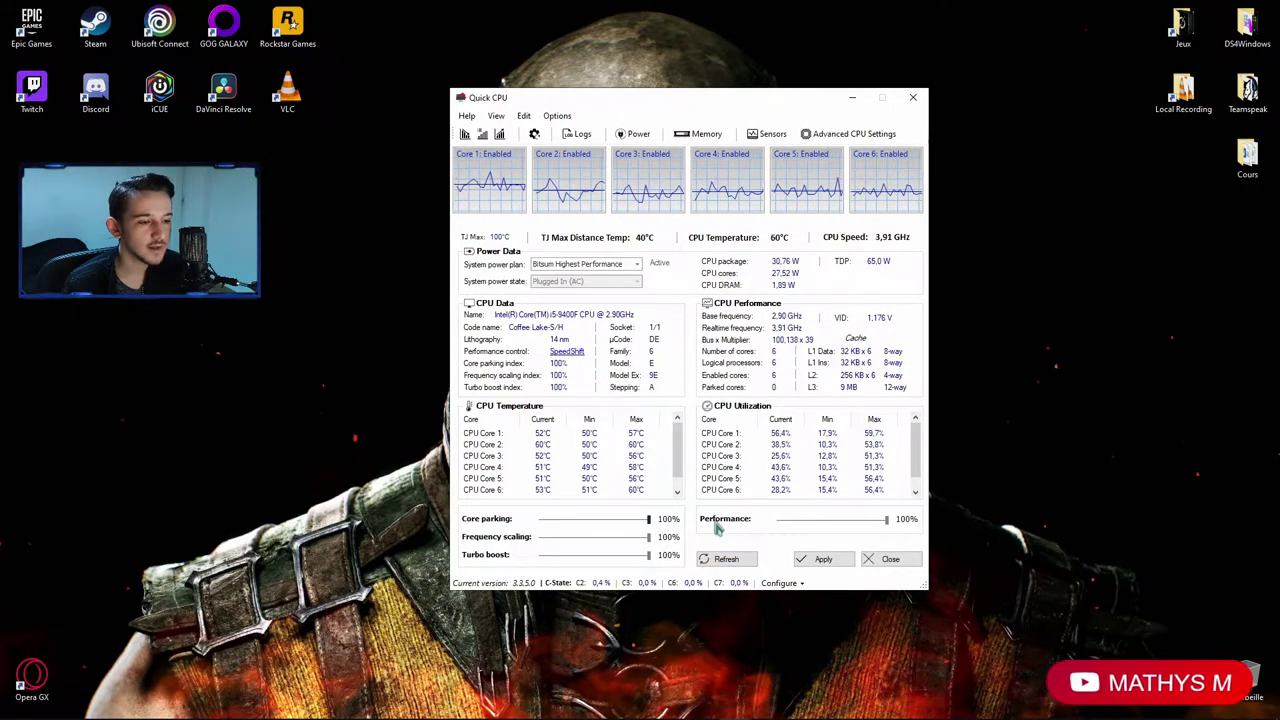
left_click(824, 561)
left_click(752, 379)
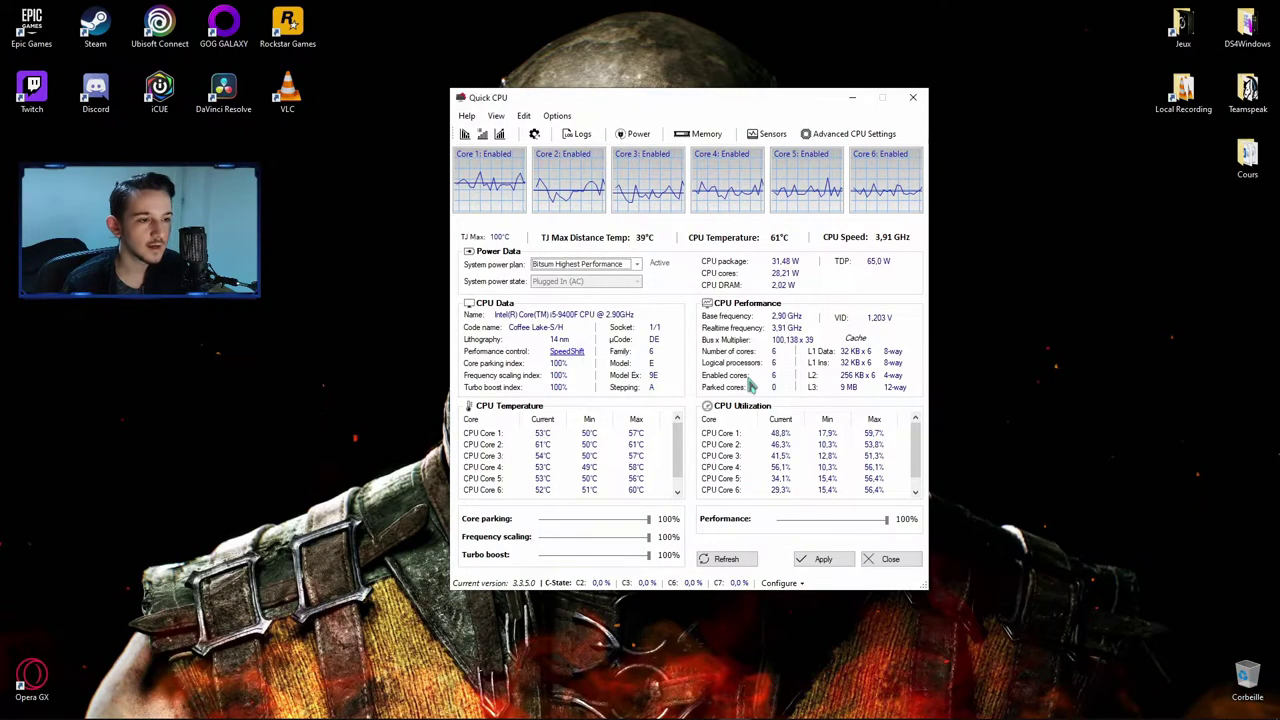
Open Quick CPU's System Memory window and arrange the Task Manager's Performance view beside it
left_click(712, 134)
left_click_drag(713, 132, 685, 142)
right_click(12, 708)
left_click(60, 572)
left_click_drag(610, 180, 837, 131)
left_click_drag(655, 150, 383, 146)
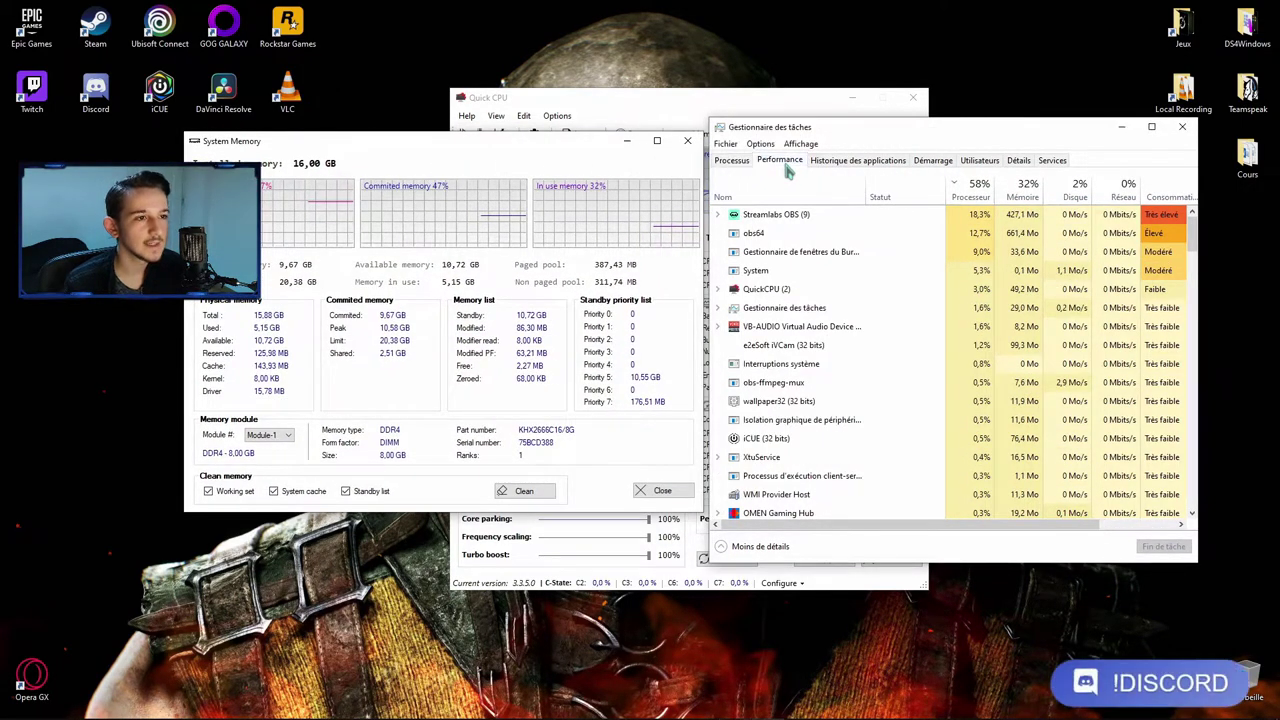
left_click(779, 160)
left_click_drag(798, 128, 794, 120)
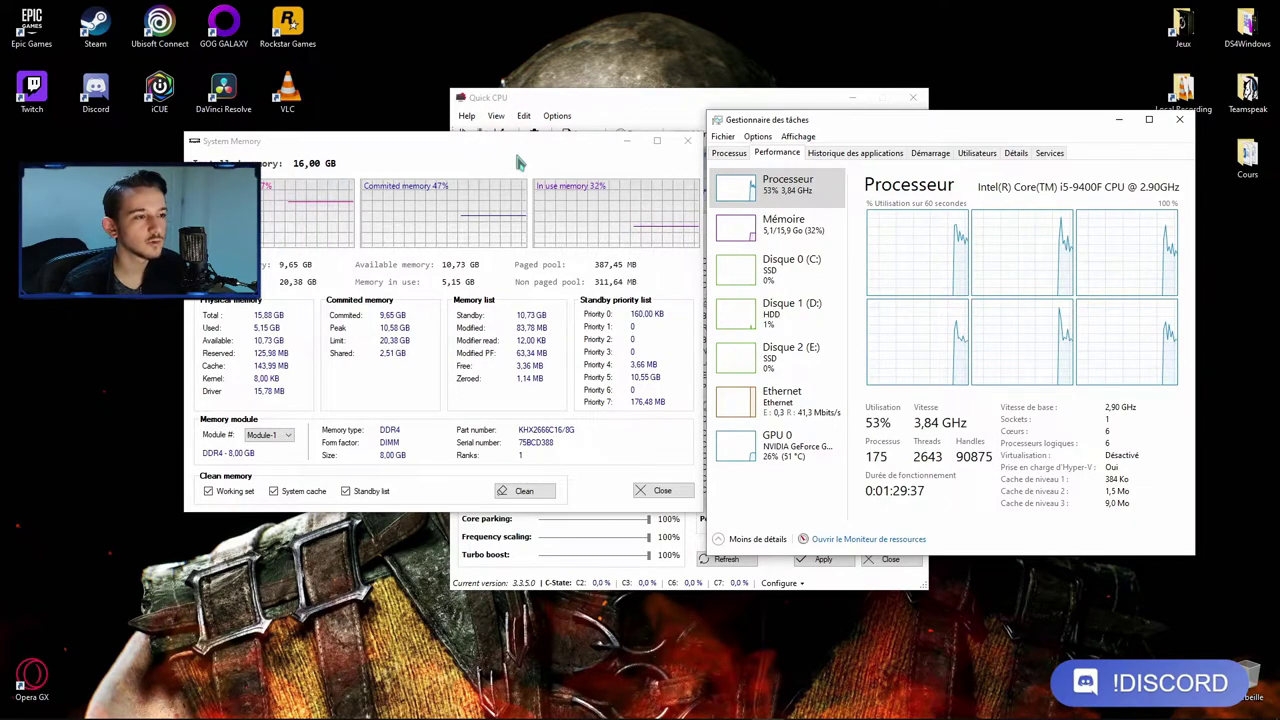
Clean the working set, system cache and standby list while viewing Task Manager's memory usage, and close both the System Memory and Task Manager windows
mouse_move(514, 149)
left_mouse_down()
mouse_move(517, 177)
mouse_move(510, 160)
left_mouse_up()
left_click(780, 230)
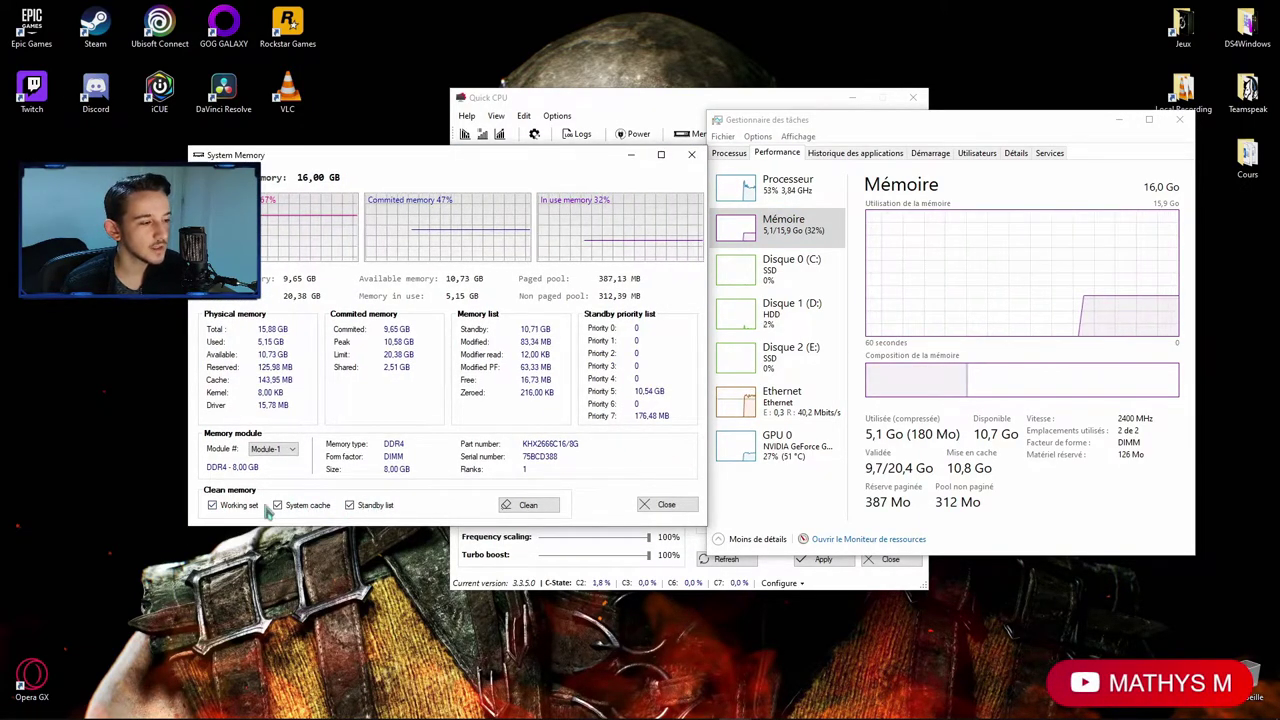
left_click(530, 505)
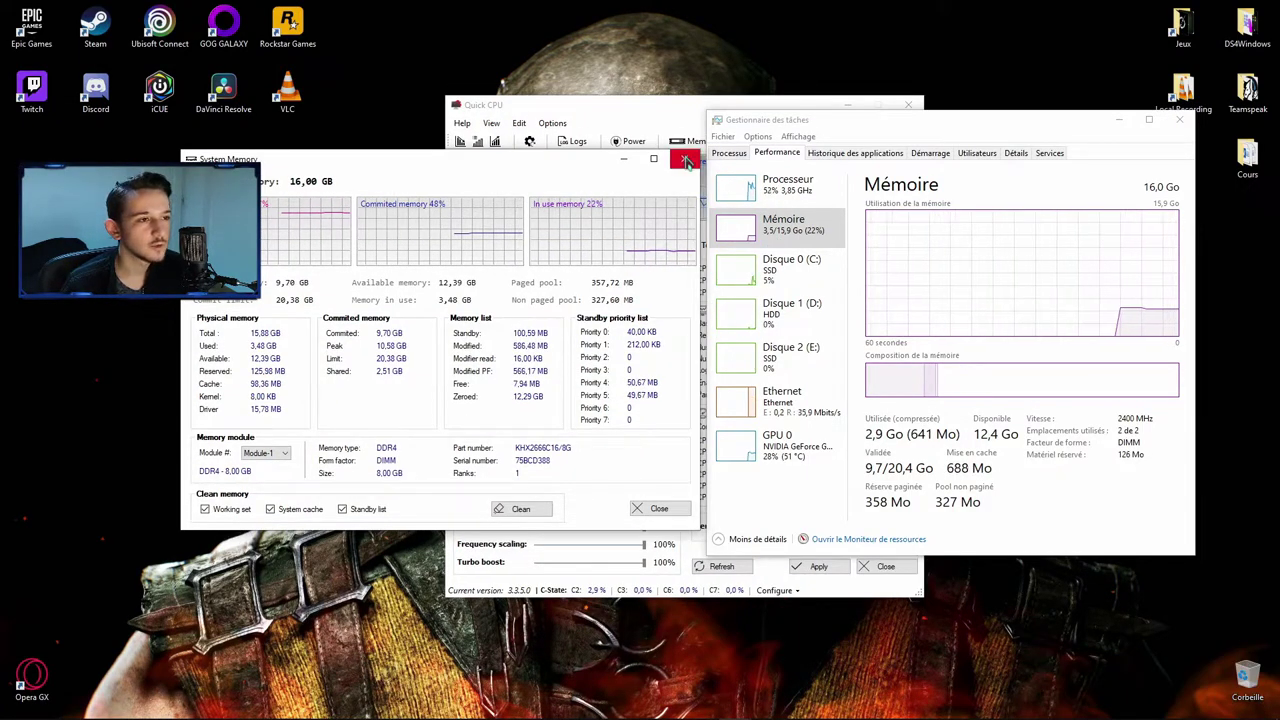
left_click(686, 162)
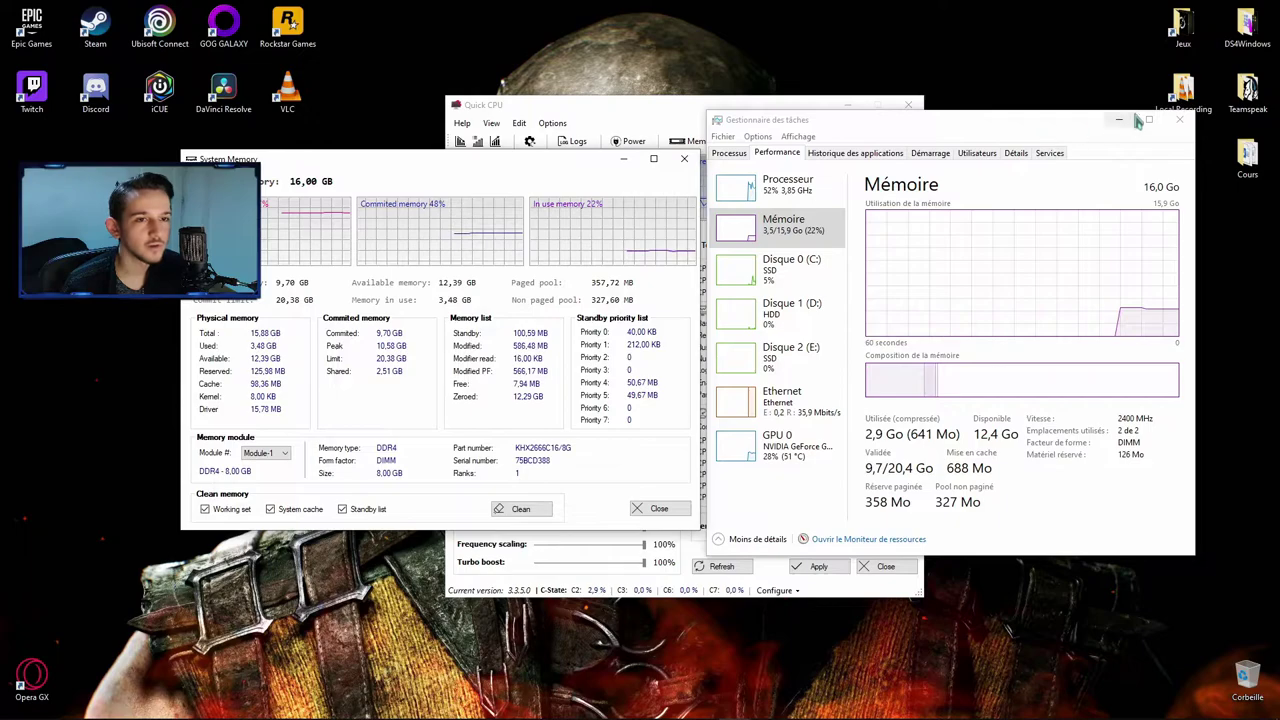
left_click(1179, 119)
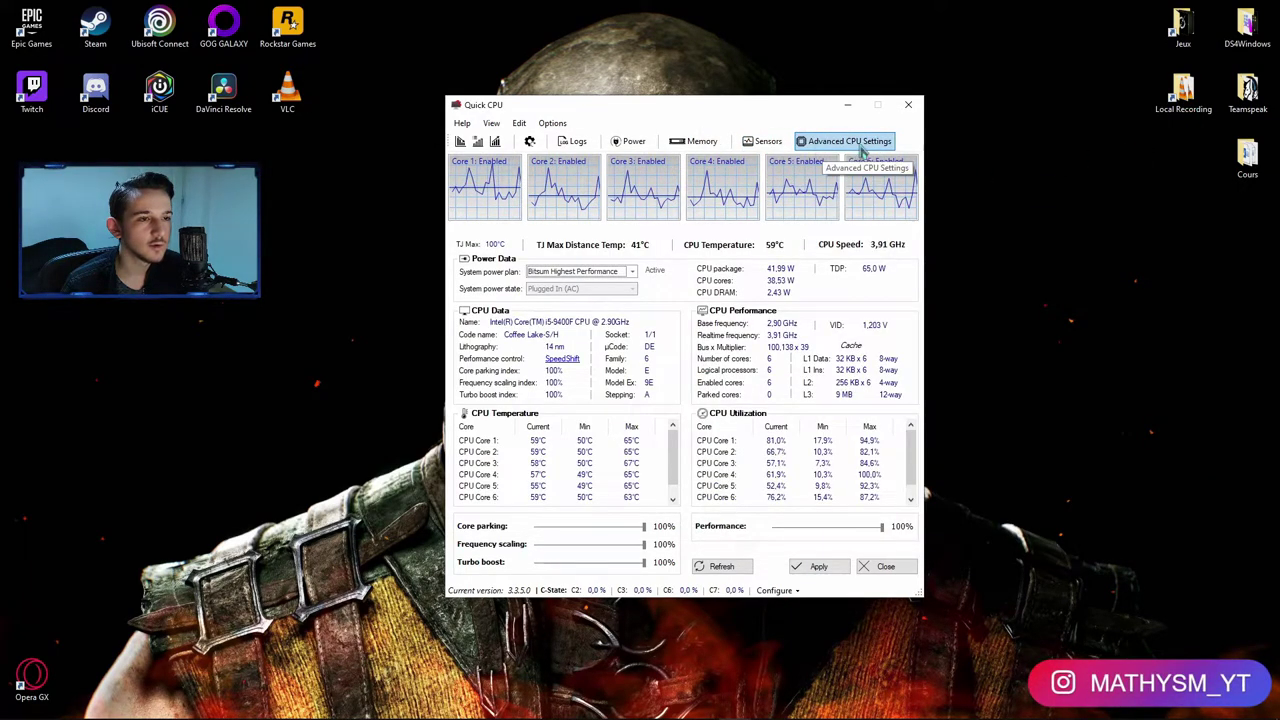
In the advanced CPU settings, set Speed Shift's minimum allowed performance to 38 and desired performance to 40, and apply
left_click(876, 145)
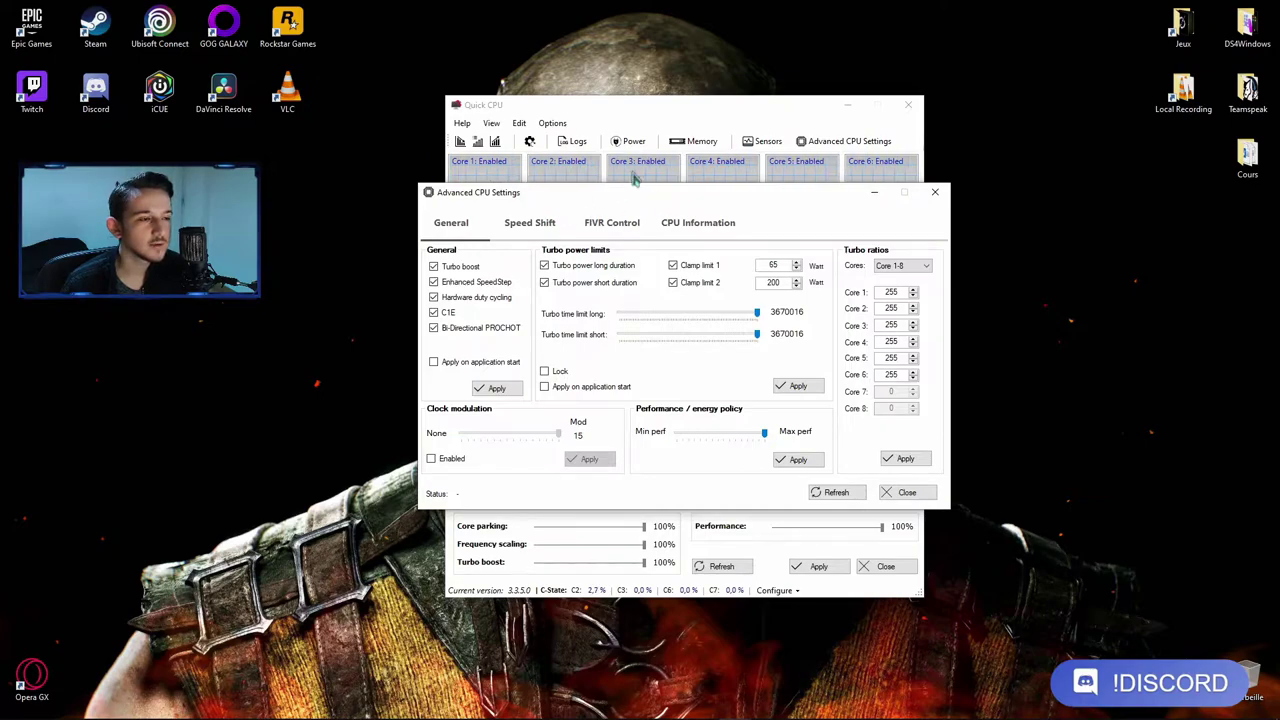
left_click(530, 223)
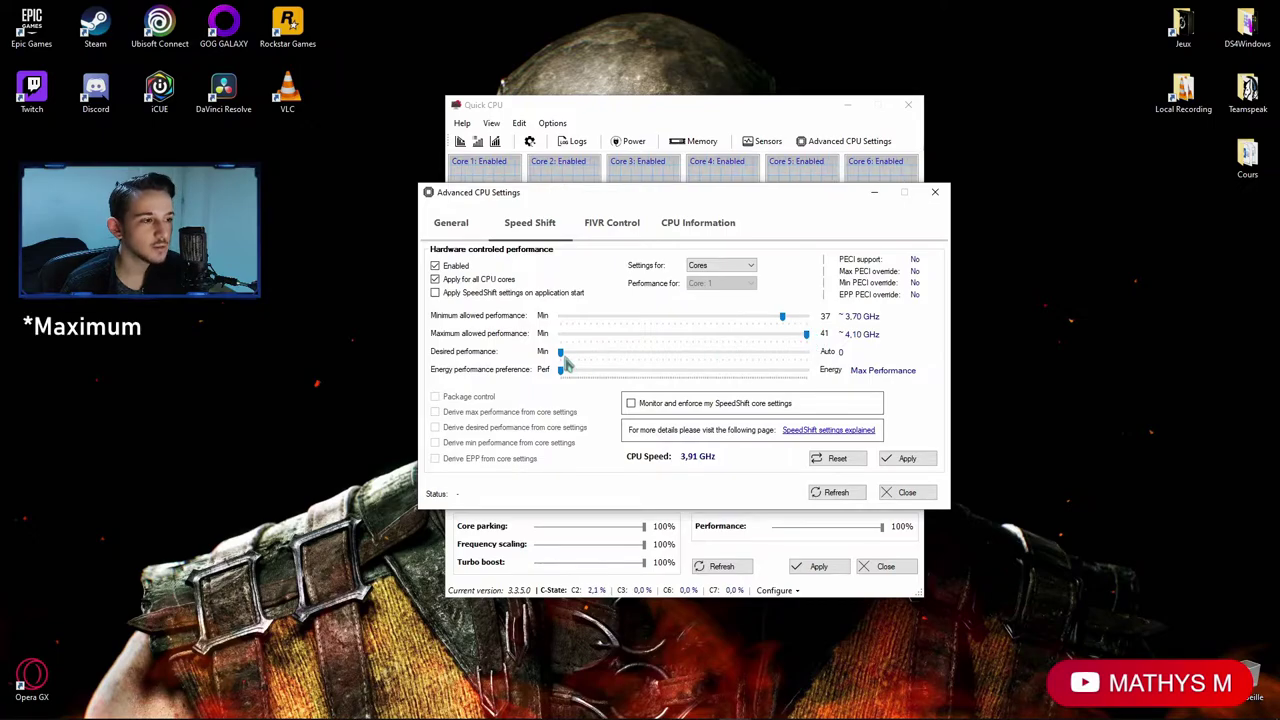
left_click_drag(563, 352, 796, 358)
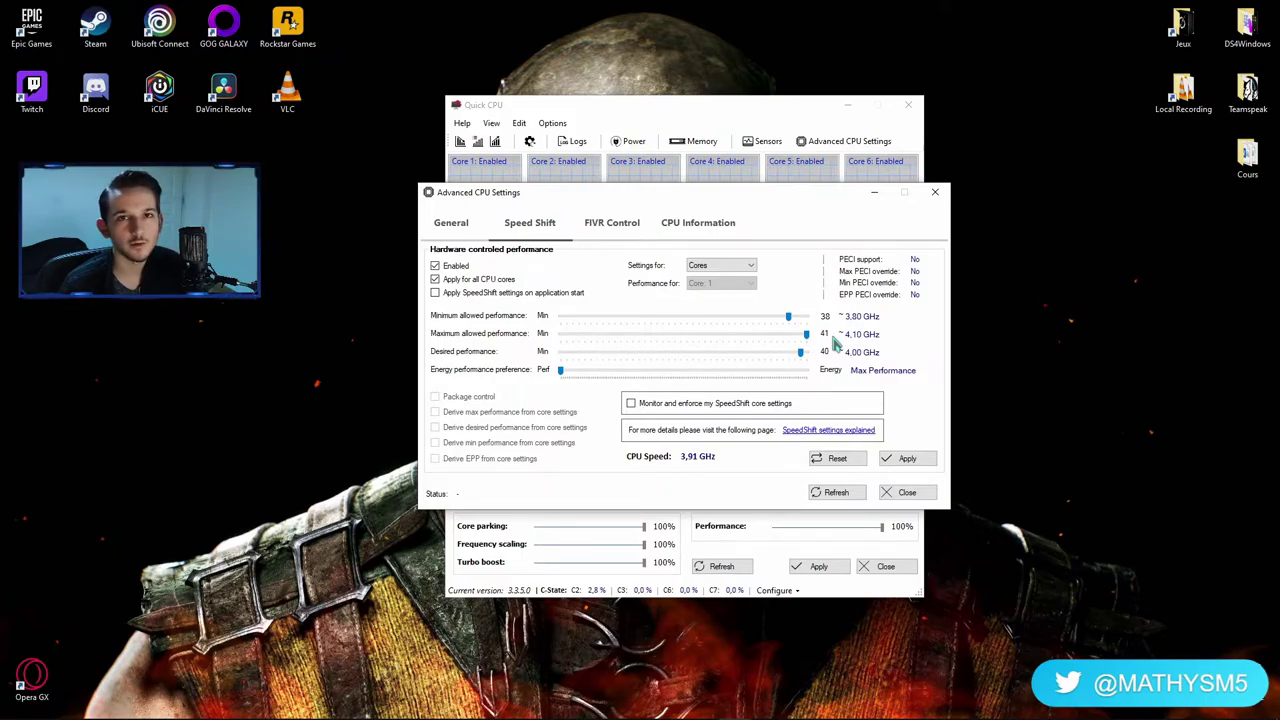
left_click(914, 462)
left_click(790, 450)
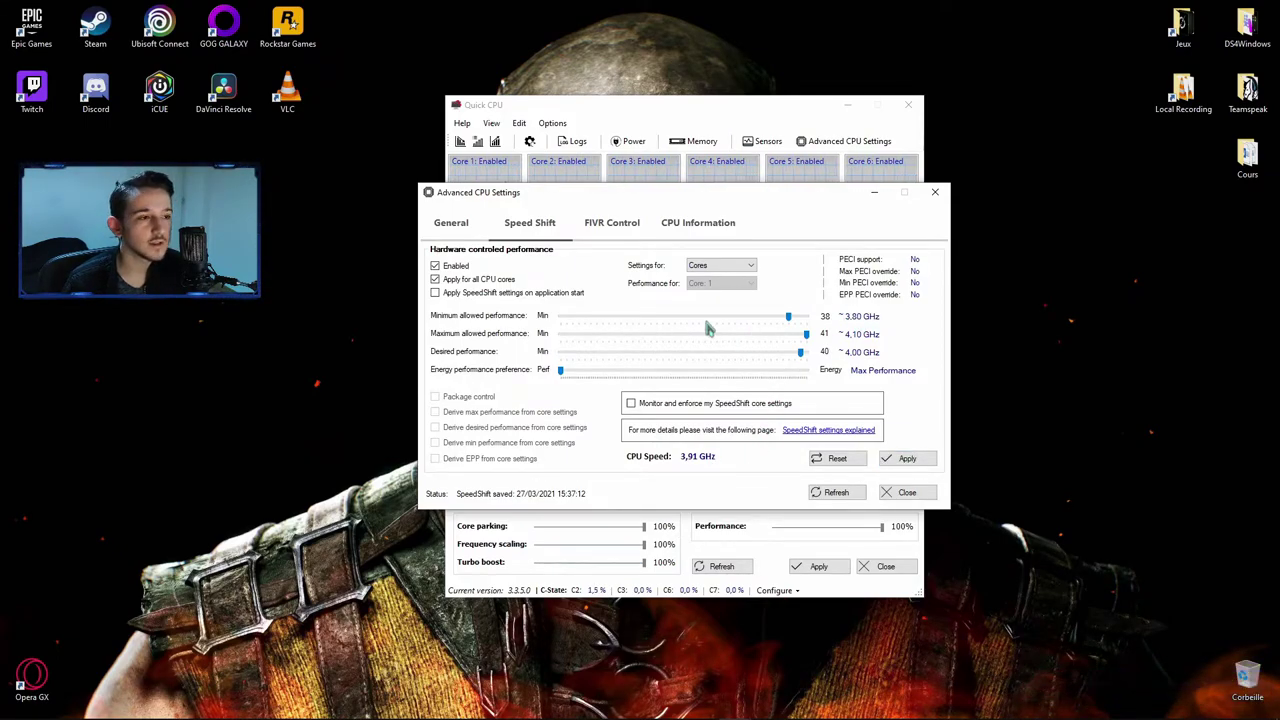
Review the General, FIVR Control, CPU Information and Speed Shift pages, and close the advanced CPU settings
left_click(451, 226)
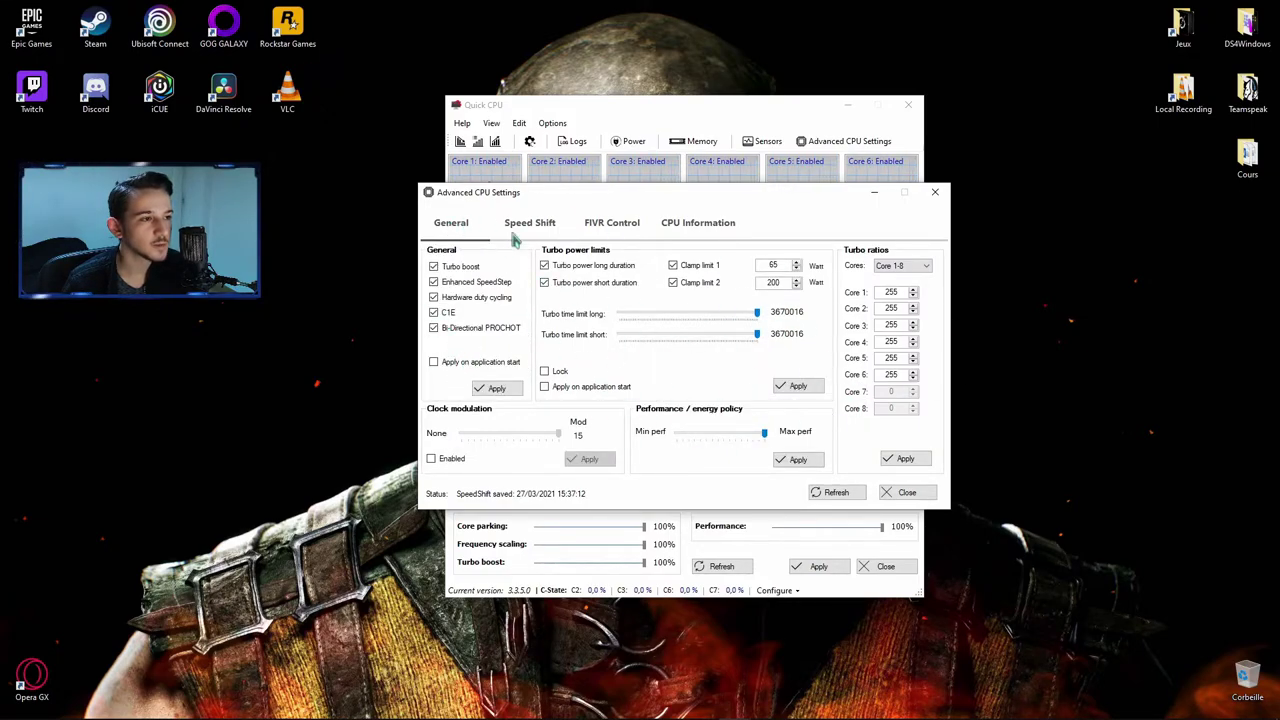
left_click(610, 226)
left_click(671, 228)
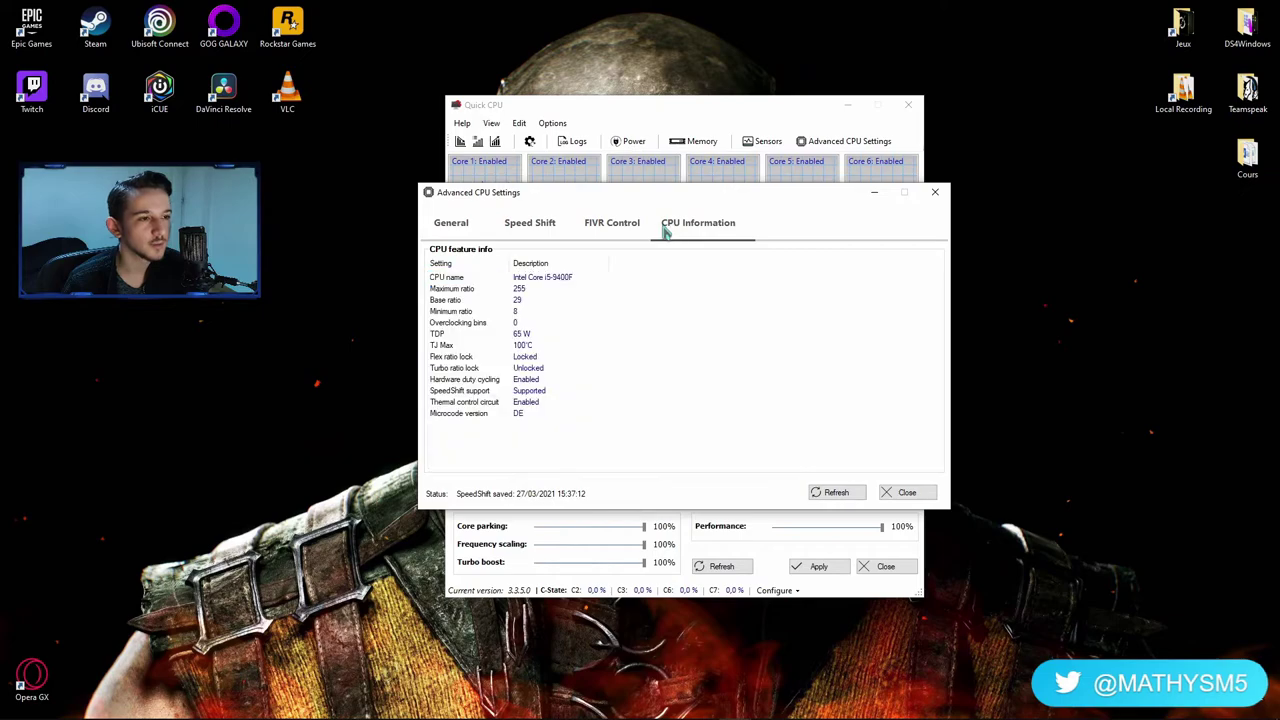
left_click(478, 228)
left_click(549, 227)
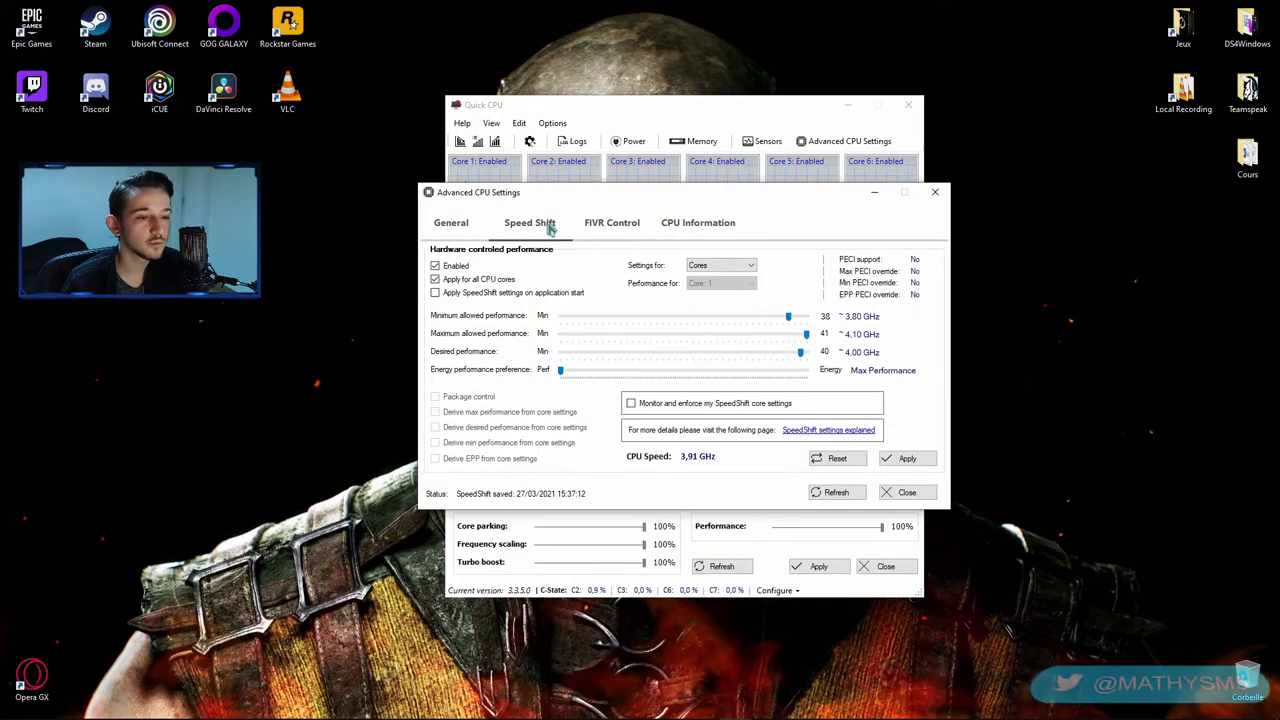
left_click(934, 195)
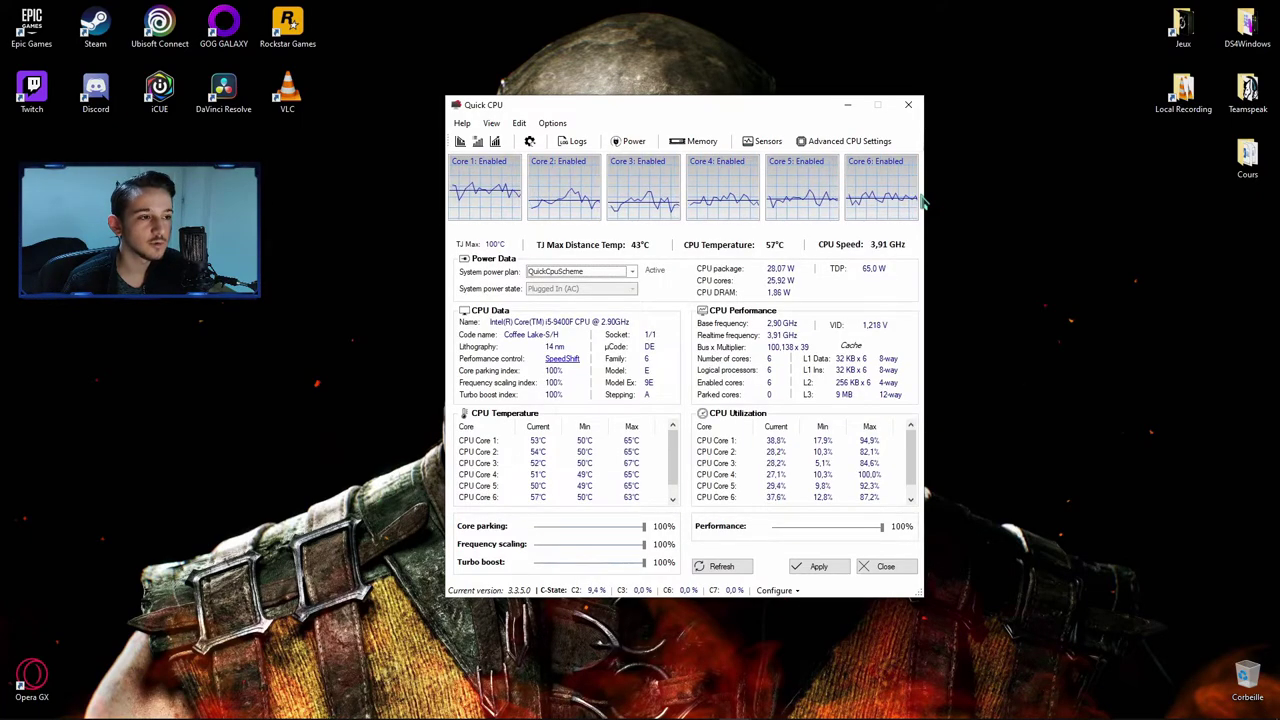
Make Bitsum Highest Performance the active system power plan, apply the settings and close Quick CPU
left_click(632, 271)
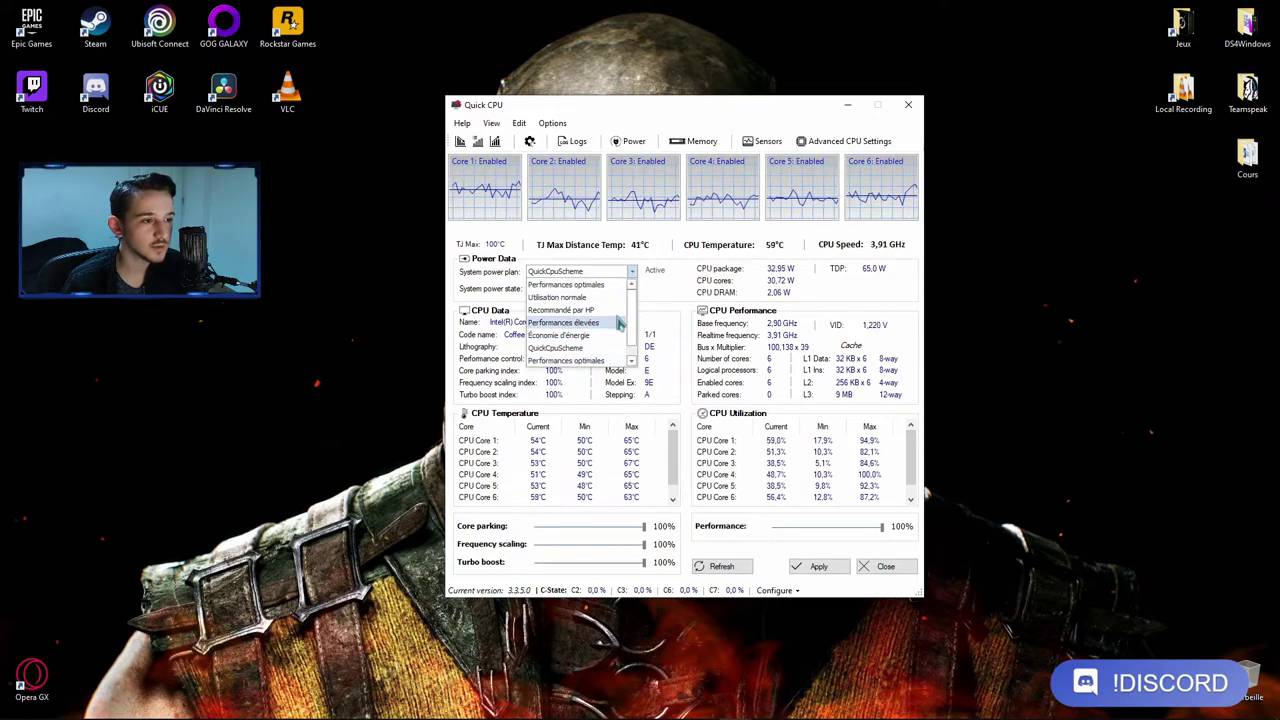
scroll(637, 320, "down", 2)
left_click(600, 357)
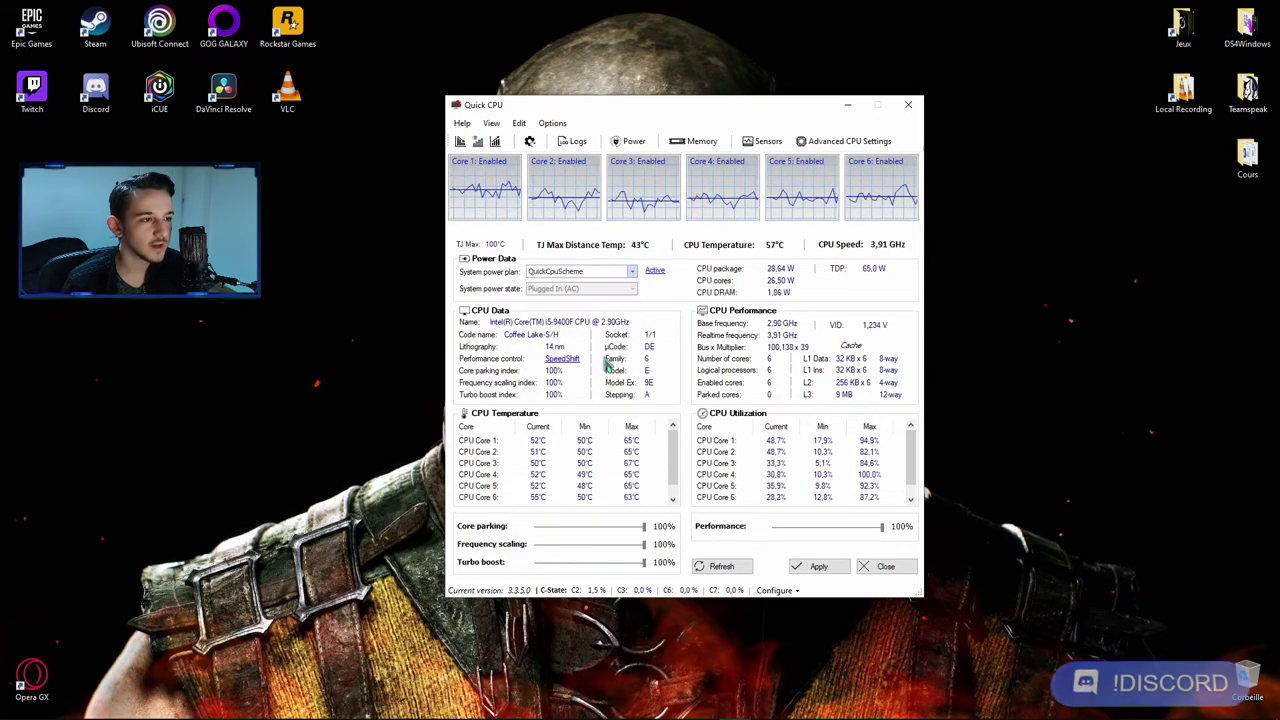
left_click(665, 271)
left_click(819, 566)
left_click(758, 384)
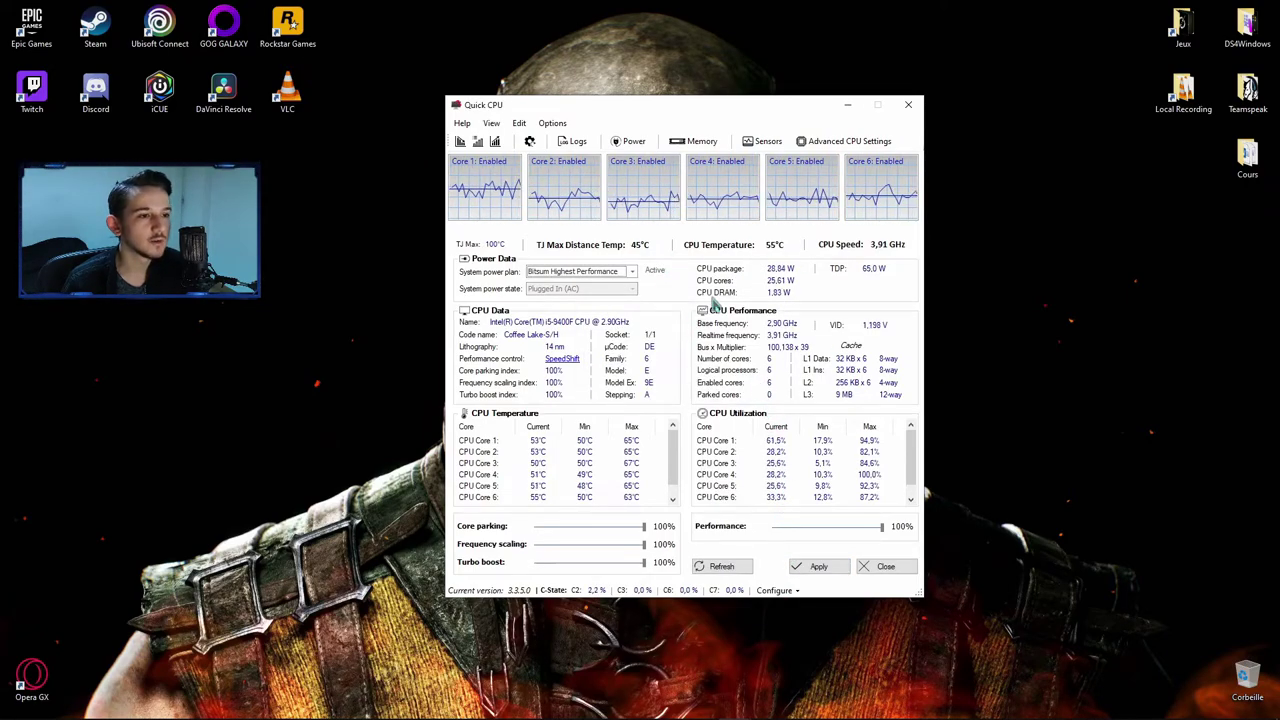
left_click(908, 104)
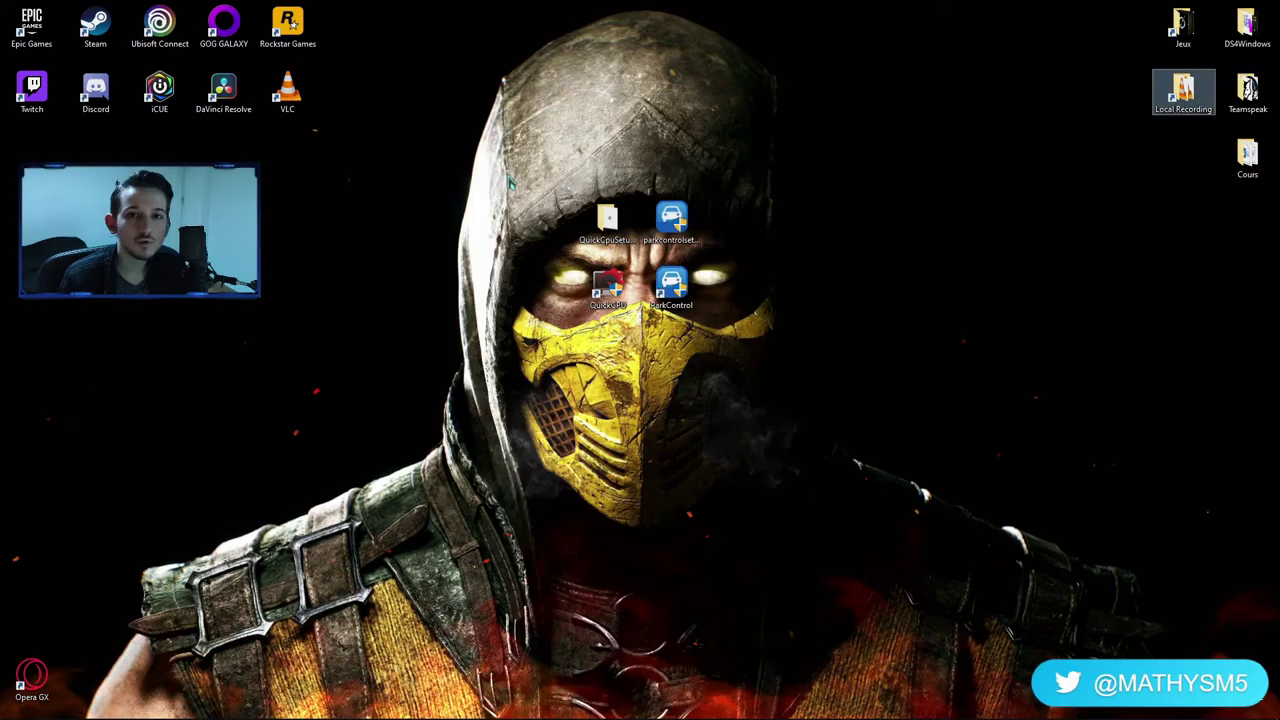
Delete the Quick CPU and ParkControl setup items and shortcuts from the desktop, and empty the Recycle Bin
left_click_drag(572, 150, 773, 234)
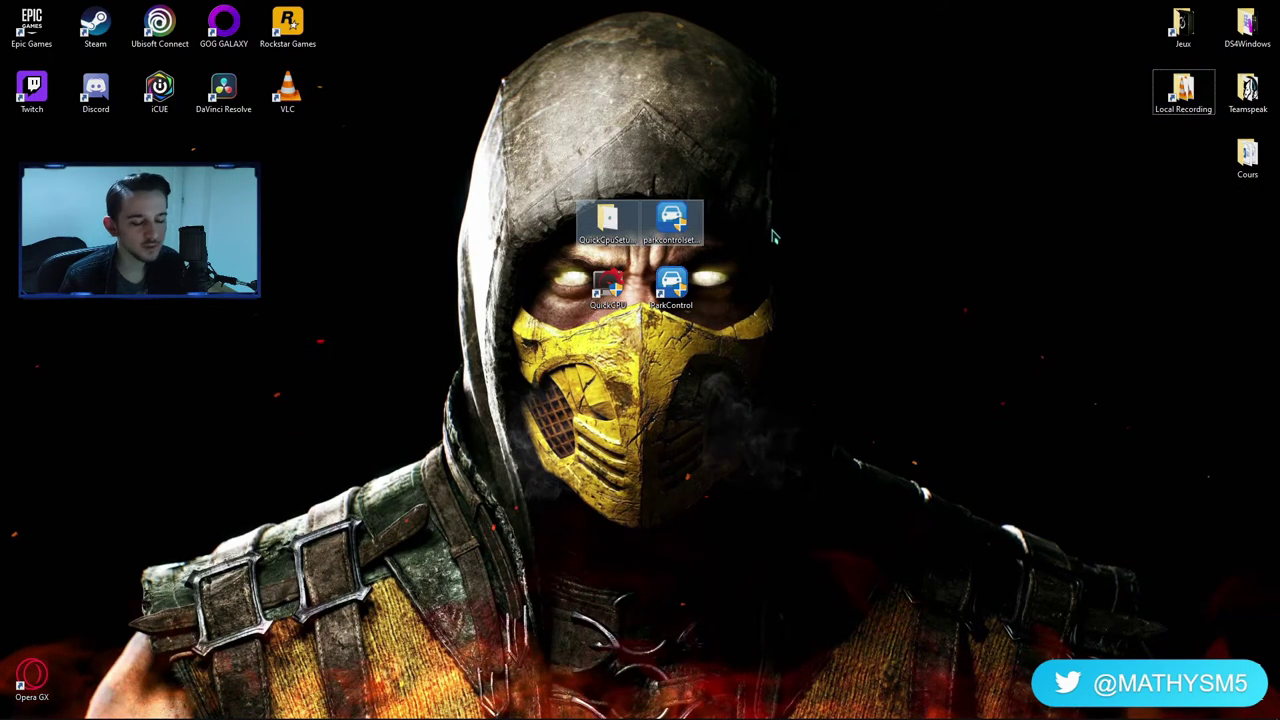
key("Delete")
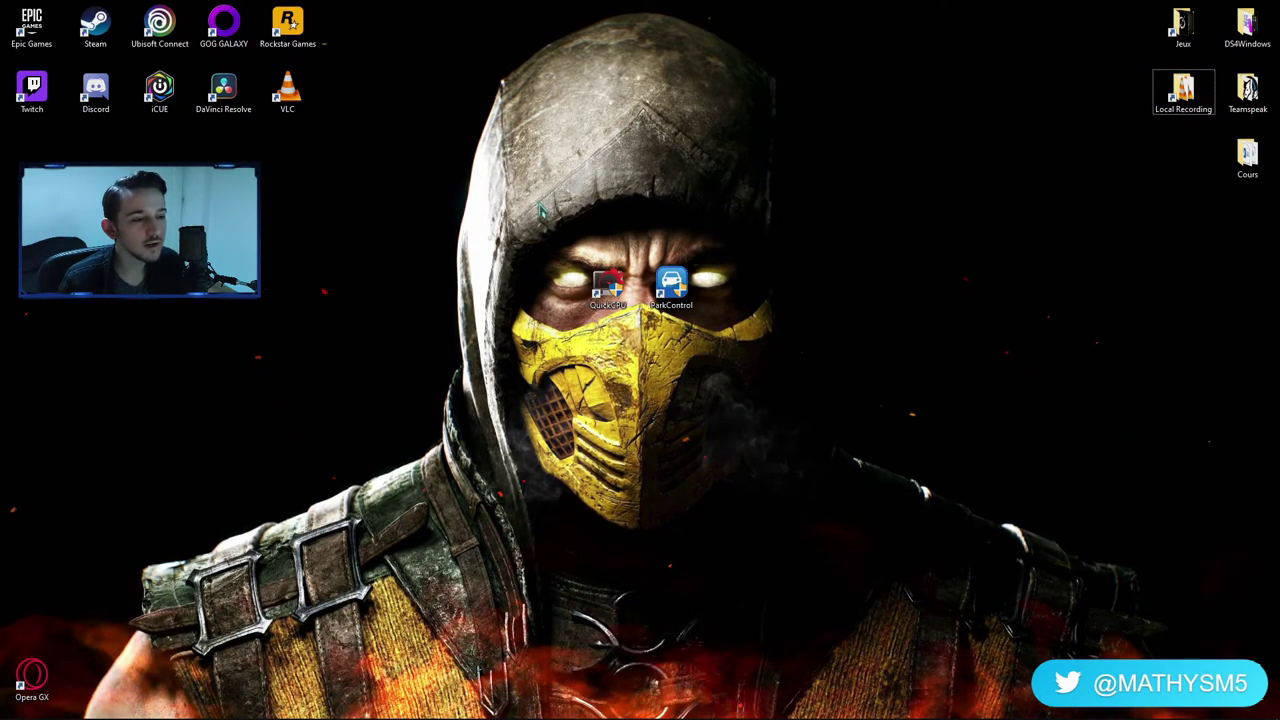
left_click_drag(508, 185, 831, 433)
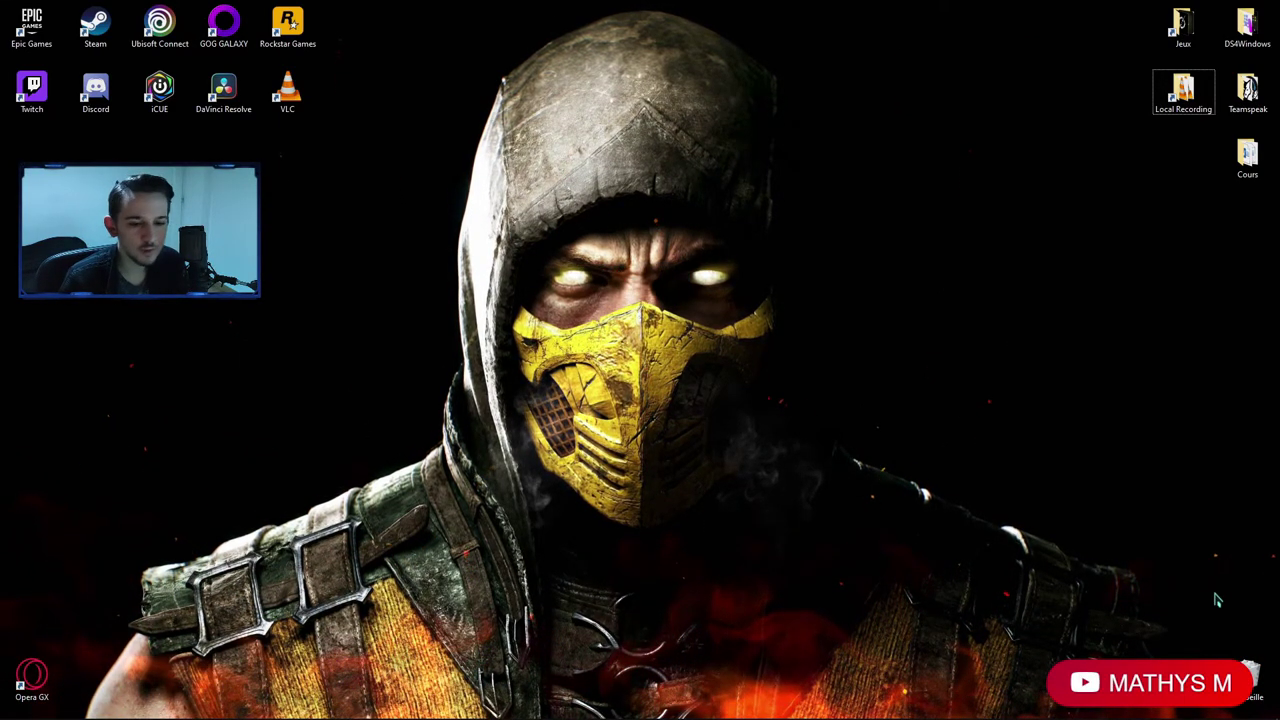
right_click(1247, 660)
left_click(1150, 588)
left_click(681, 378)
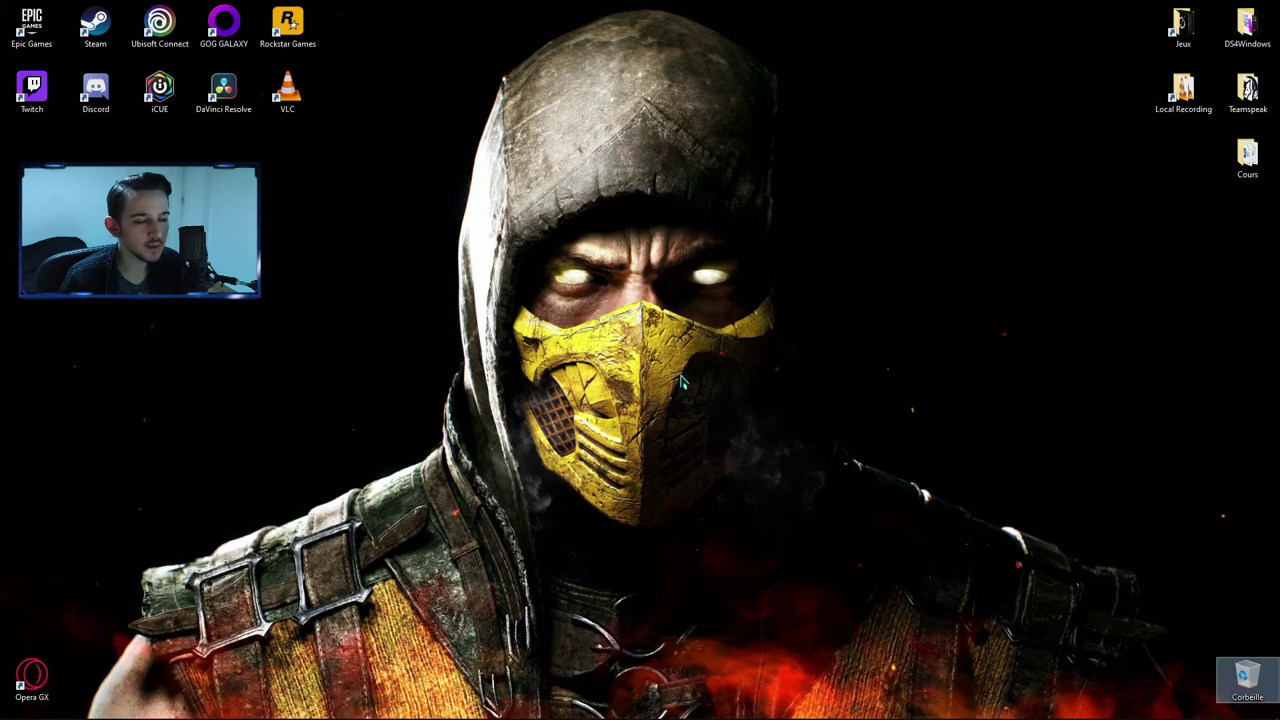